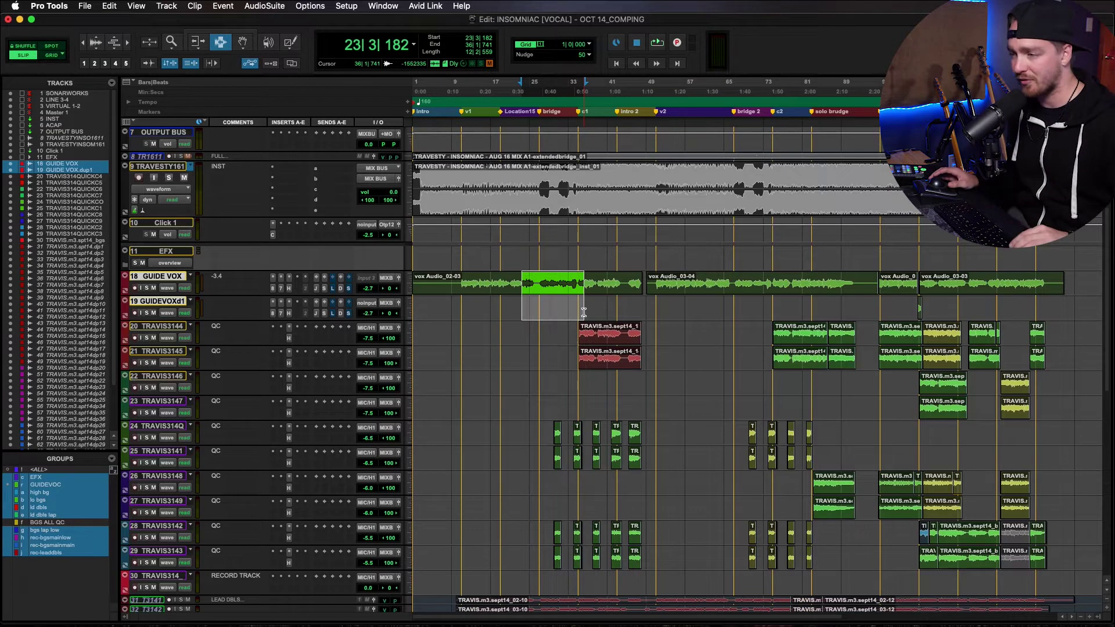
# - Examine the QC comp tracks 20 to 29 below the guide vocal across the whole song
pyautogui.moveTo(560, 323); pyautogui.dragTo(722, 590)
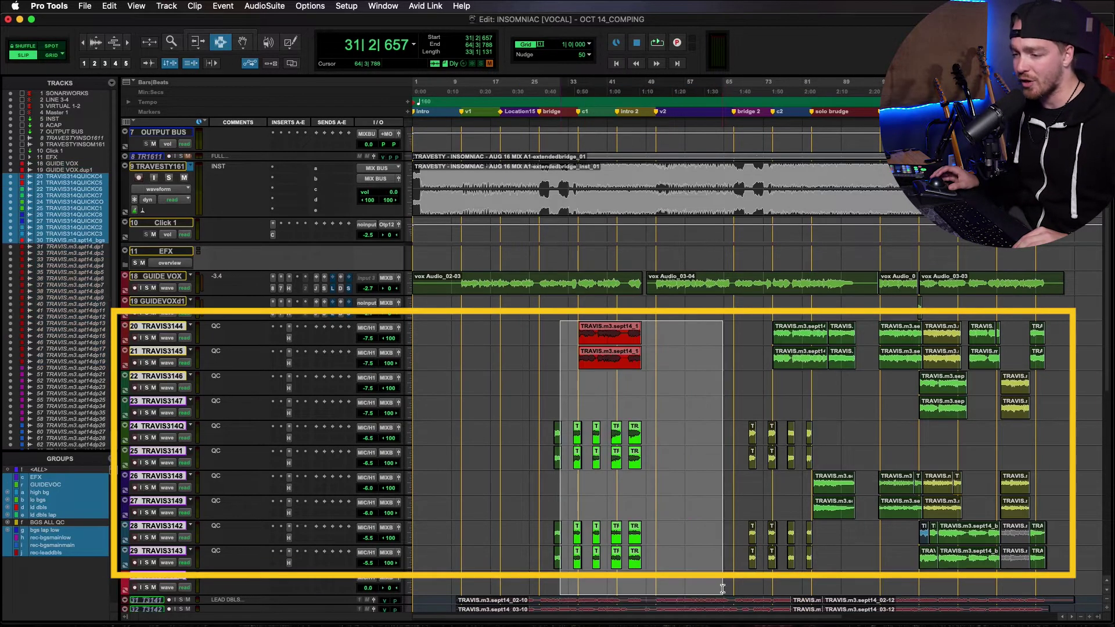
pyautogui.click(479, 557)
pyautogui.doubleClick(479, 557)
pyautogui.click(519, 410)
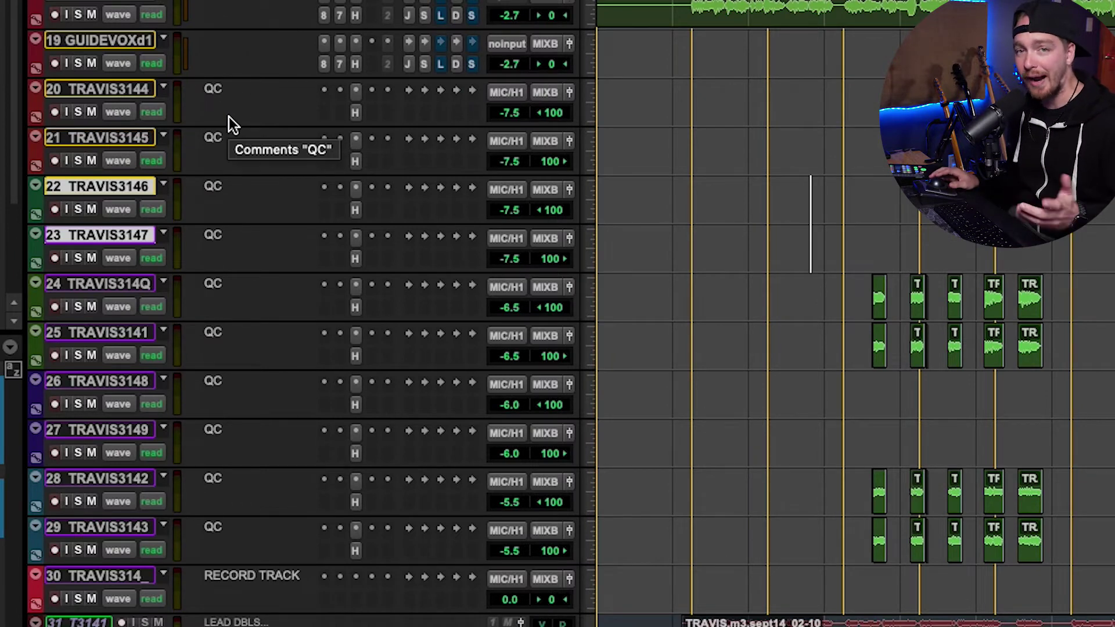
pyautogui.click(499, 340)
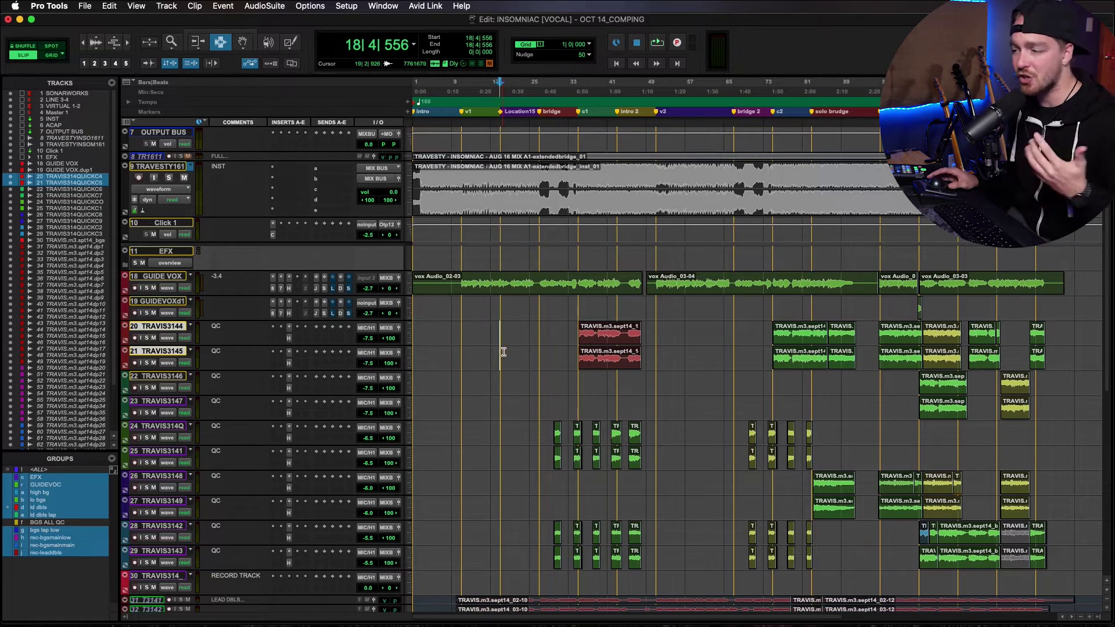
pyautogui.click(576, 333)
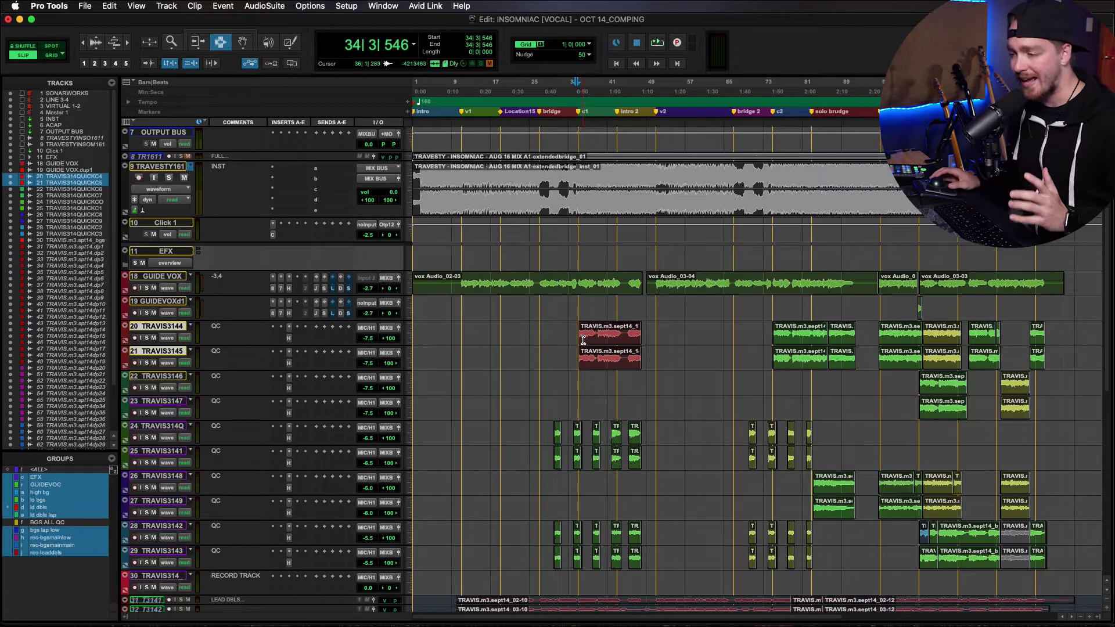
pyautogui.click(545, 345)
pyautogui.moveTo(501, 337); pyautogui.dragTo(1066, 569)
pyautogui.click(1067, 567)
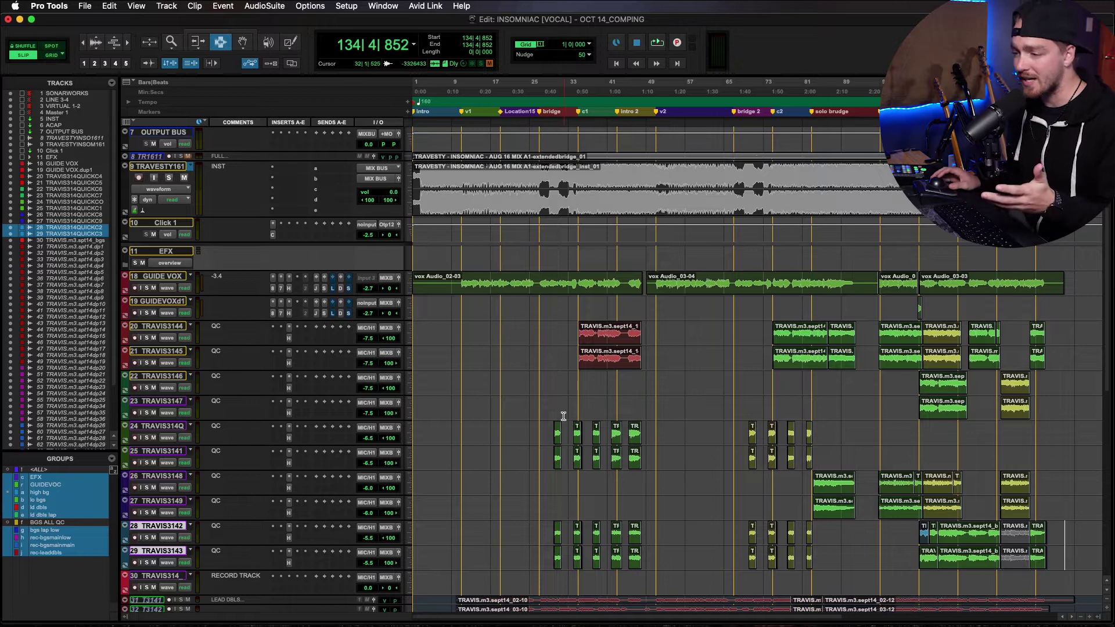
# - Review the short background vocal clips on QC tracks 24 and 25 in the first and second choruses
pyautogui.moveTo(546, 427); pyautogui.dragTo(659, 444)
pyautogui.click(662, 444)
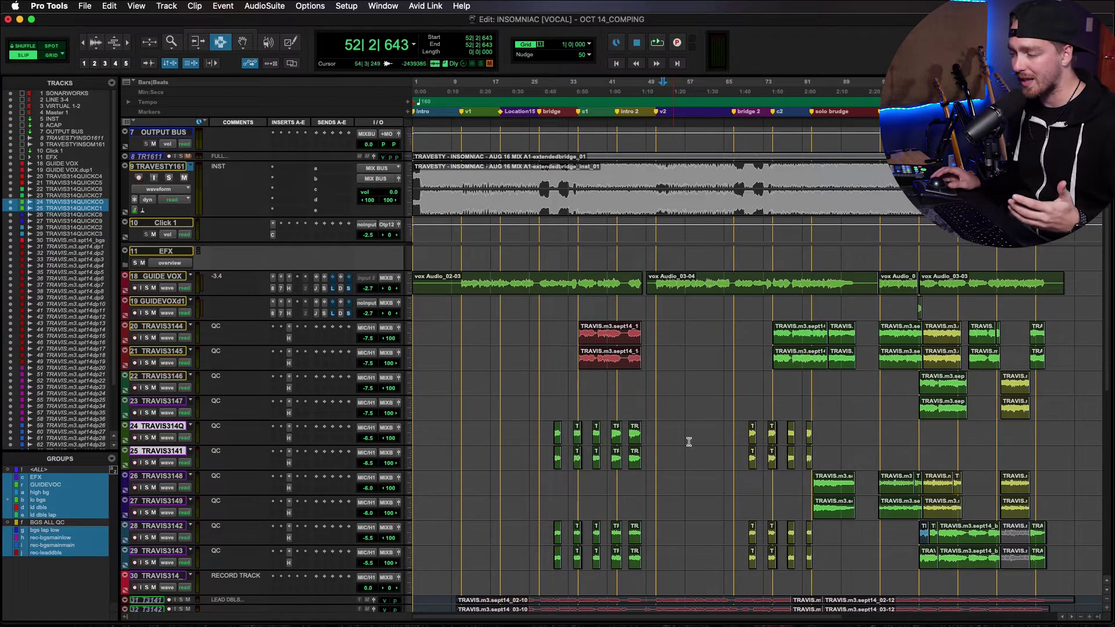
pyautogui.moveTo(745, 444); pyautogui.dragTo(834, 444)
pyautogui.click(835, 444)
pyautogui.click(783, 436)
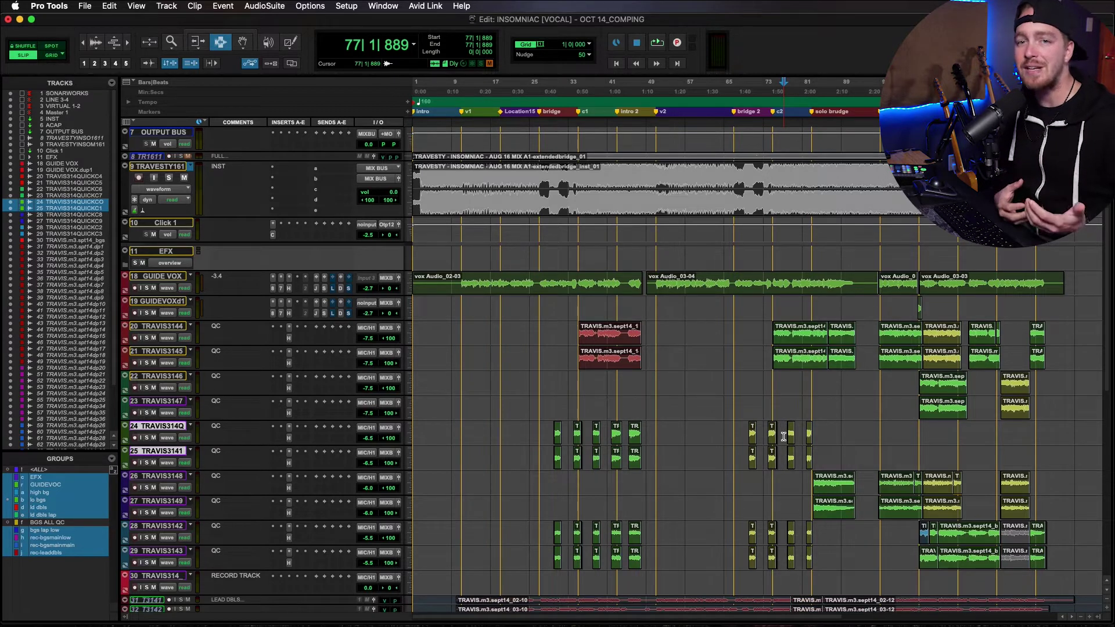
pyautogui.moveTo(743, 436); pyautogui.dragTo(818, 436)
pyautogui.click(818, 435)
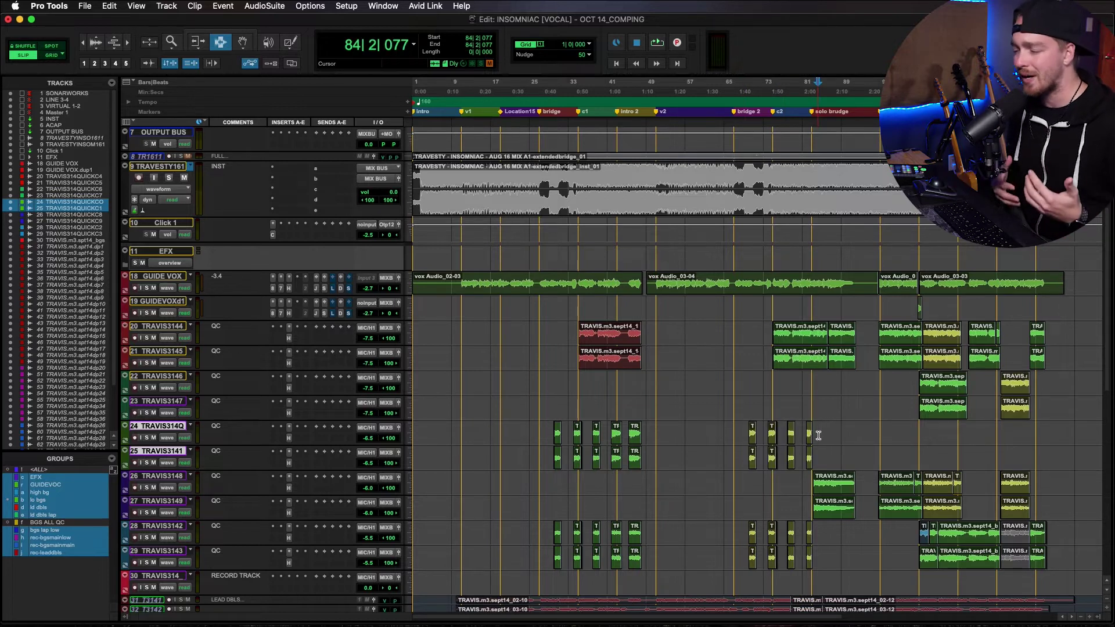
# - Examine the raw take tracks below the record track: lead doubles, BGS main low and BGS main high
pyautogui.scroll(-1, 819, 436)
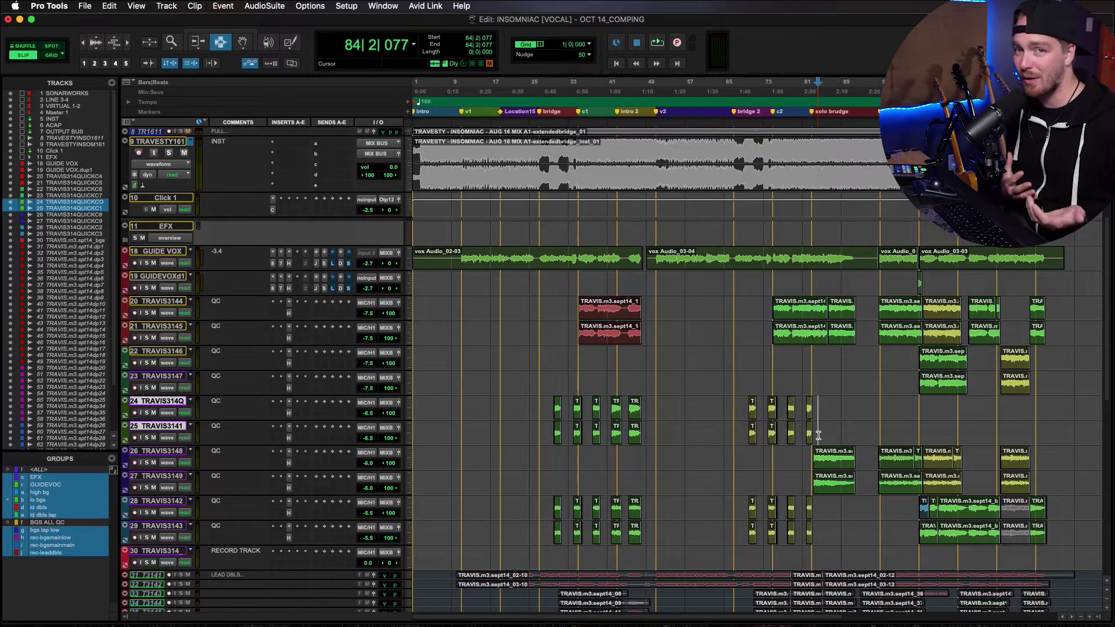
pyautogui.click(535, 575)
pyautogui.scroll(-10, 526, 383)
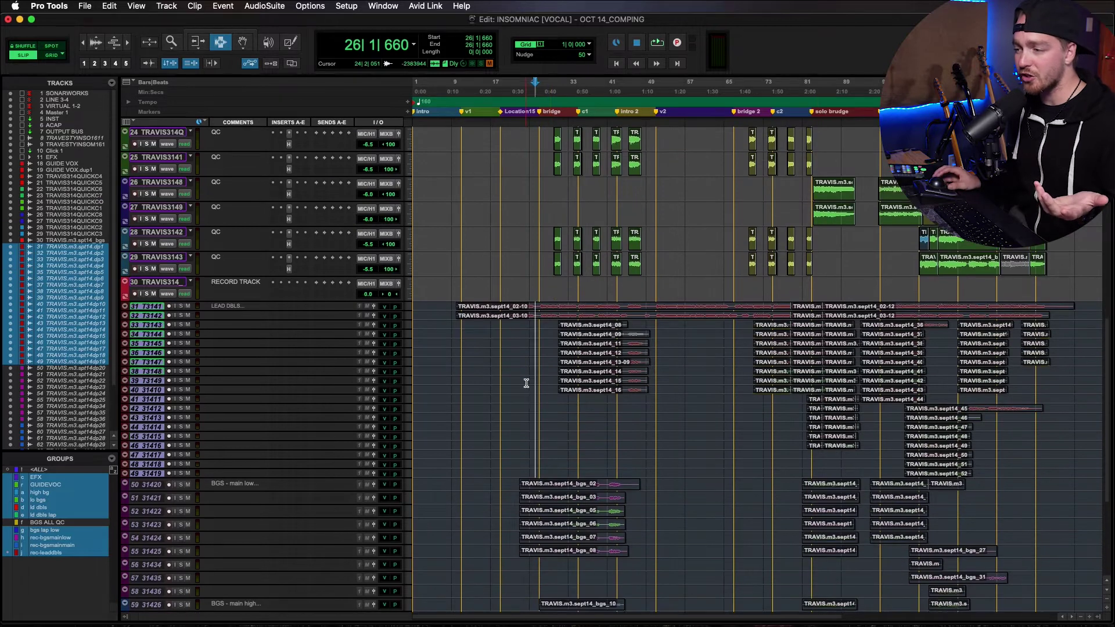
pyautogui.moveTo(526, 384); pyautogui.dragTo(645, 383)
pyautogui.scroll(-3, 611, 370)
pyautogui.moveTo(545, 284); pyautogui.dragTo(692, 280)
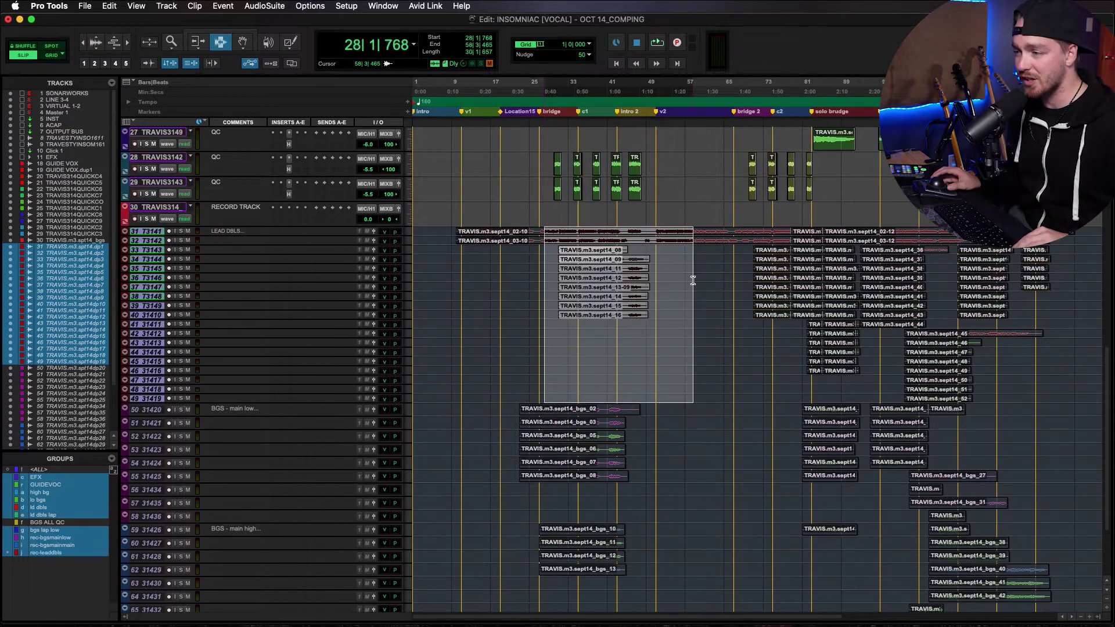
pyautogui.moveTo(547, 518); pyautogui.dragTo(645, 415)
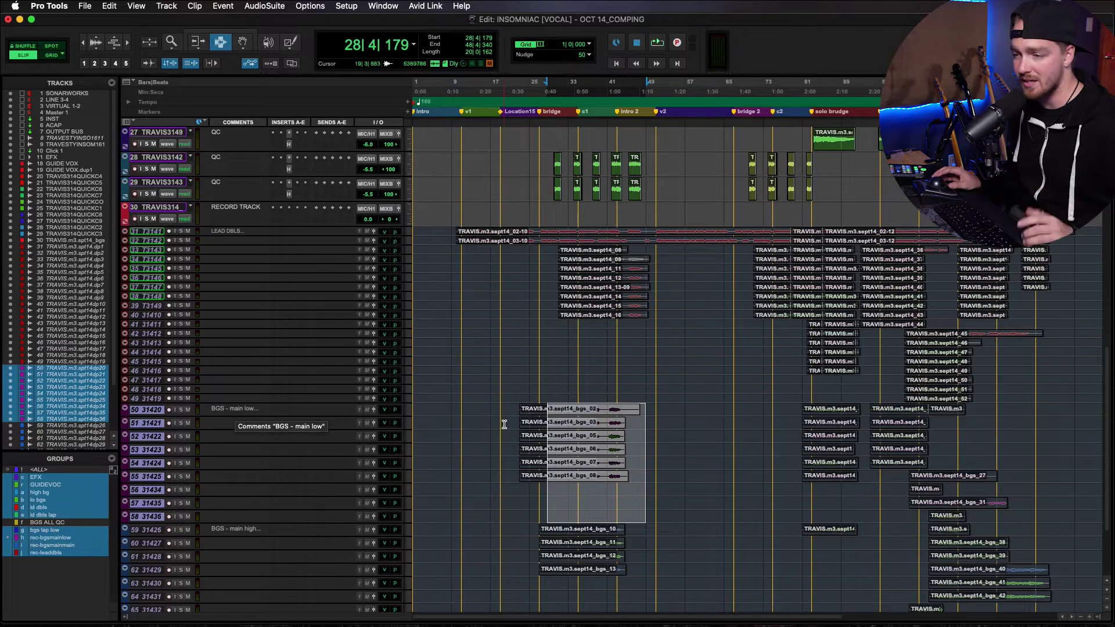
pyautogui.moveTo(528, 530); pyautogui.dragTo(546, 607)
pyautogui.keyDown('shift'); pyautogui.click(649, 552); pyautogui.keyUp('shift')
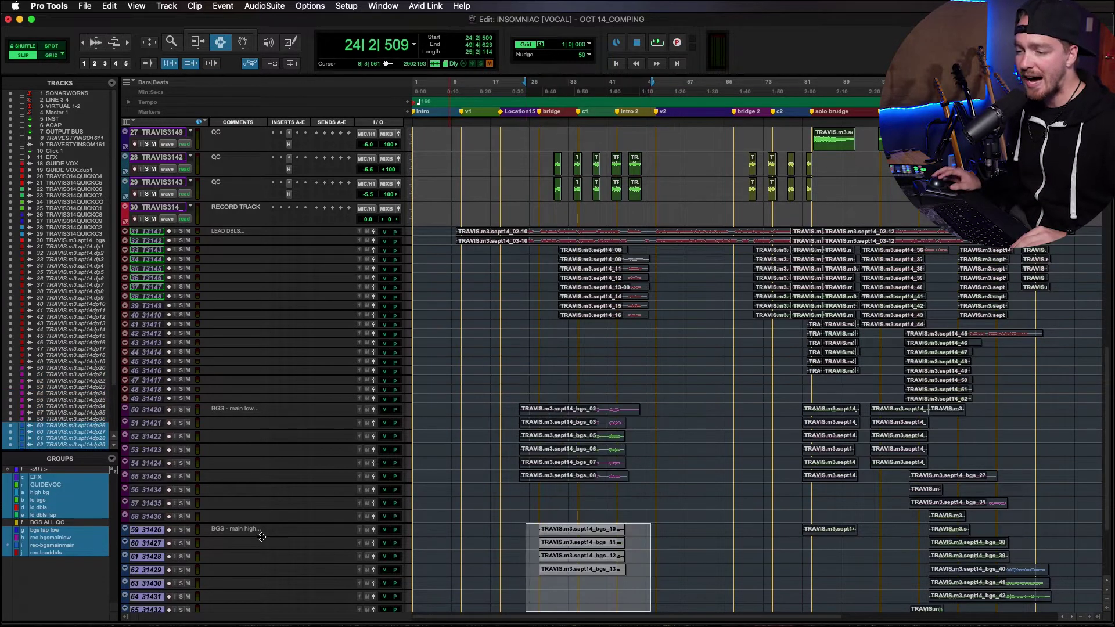
pyautogui.scroll(-3, 642, 378)
pyautogui.click(642, 378)
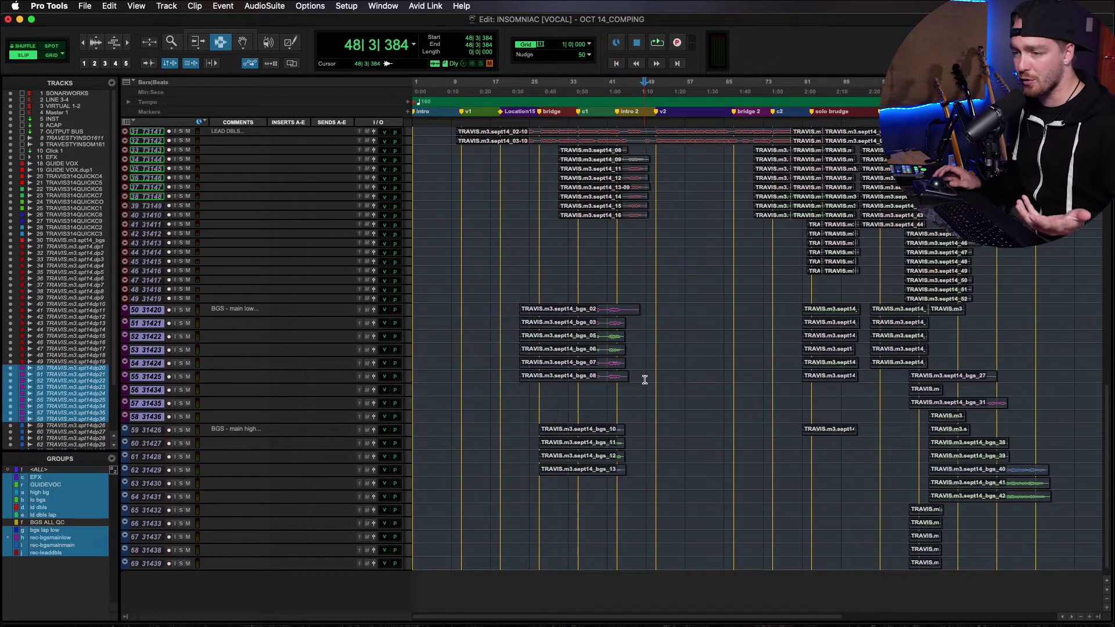
pyautogui.moveTo(642, 241); pyautogui.dragTo(592, 243)
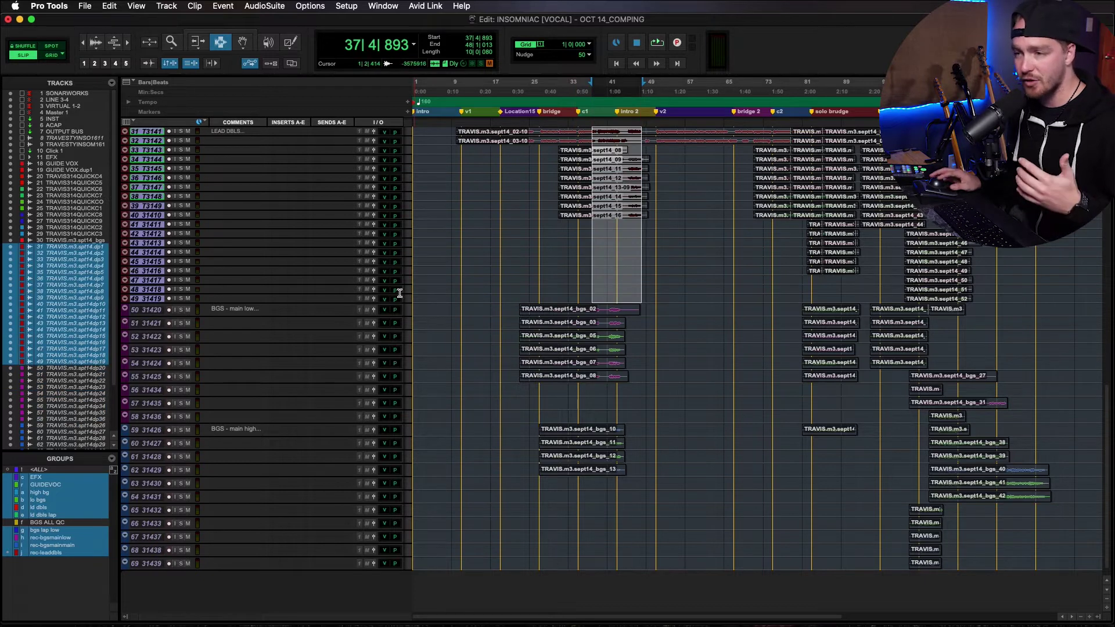
# - Compare the record track and the stacked lead double and background takes around the bridge and first chorus
pyautogui.press('KP_Decimal')
pyautogui.press('KP_1')
pyautogui.press('KP_Decimal')
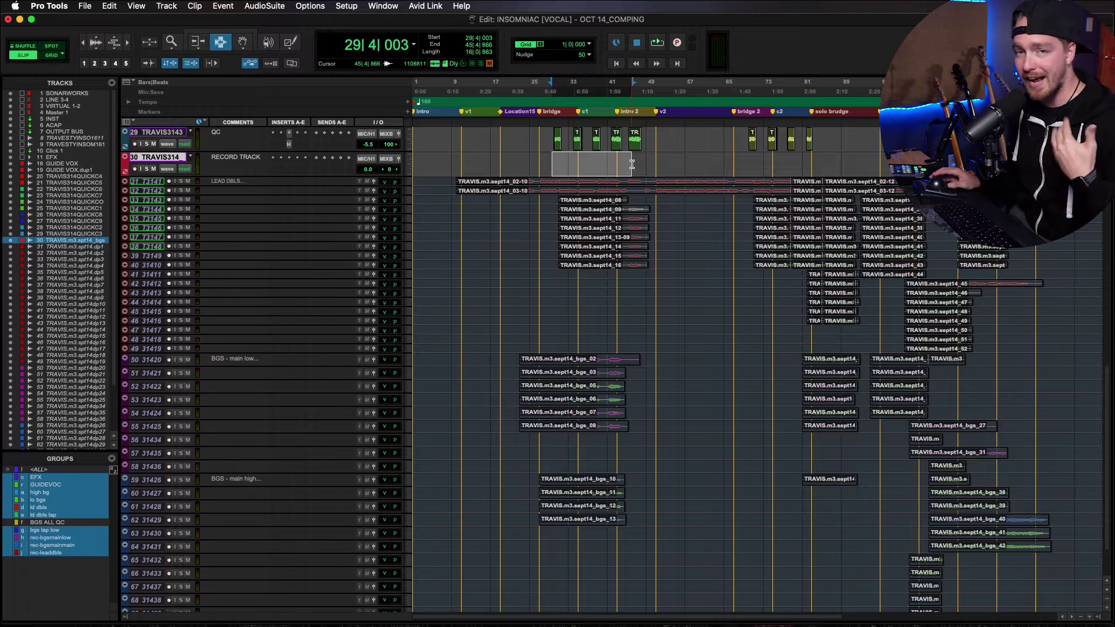
pyautogui.press('KP_Decimal')
pyautogui.press('KP_2')
pyautogui.press('KP_Decimal')
pyautogui.press('KP_Decimal')
pyautogui.press('KP_3')
pyautogui.press('KP_Decimal')
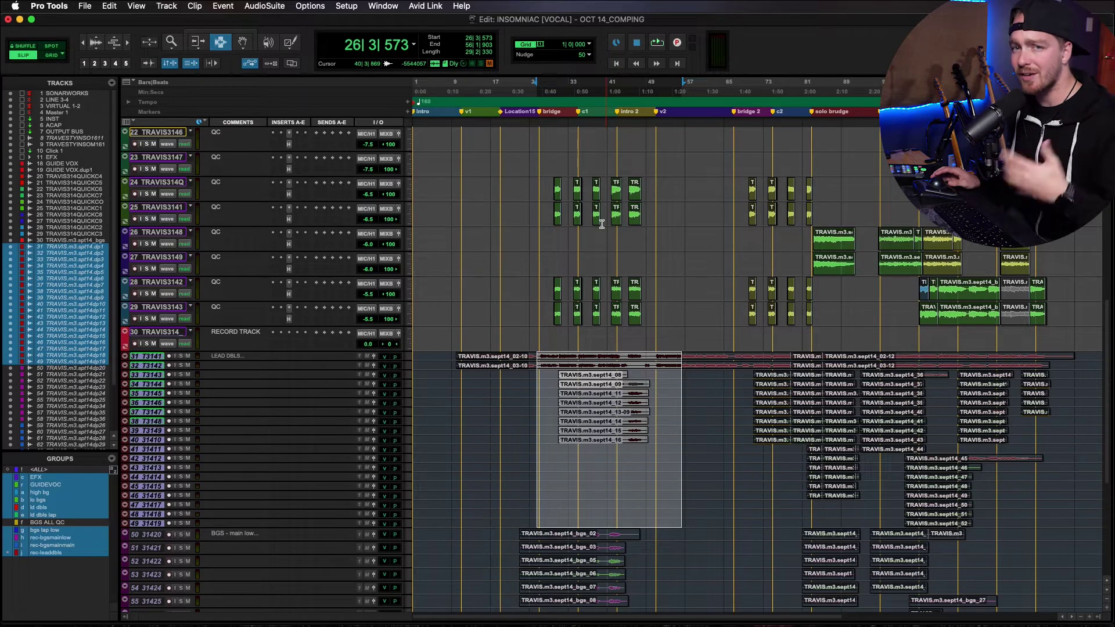
pyautogui.scroll(-1, 586, 238)
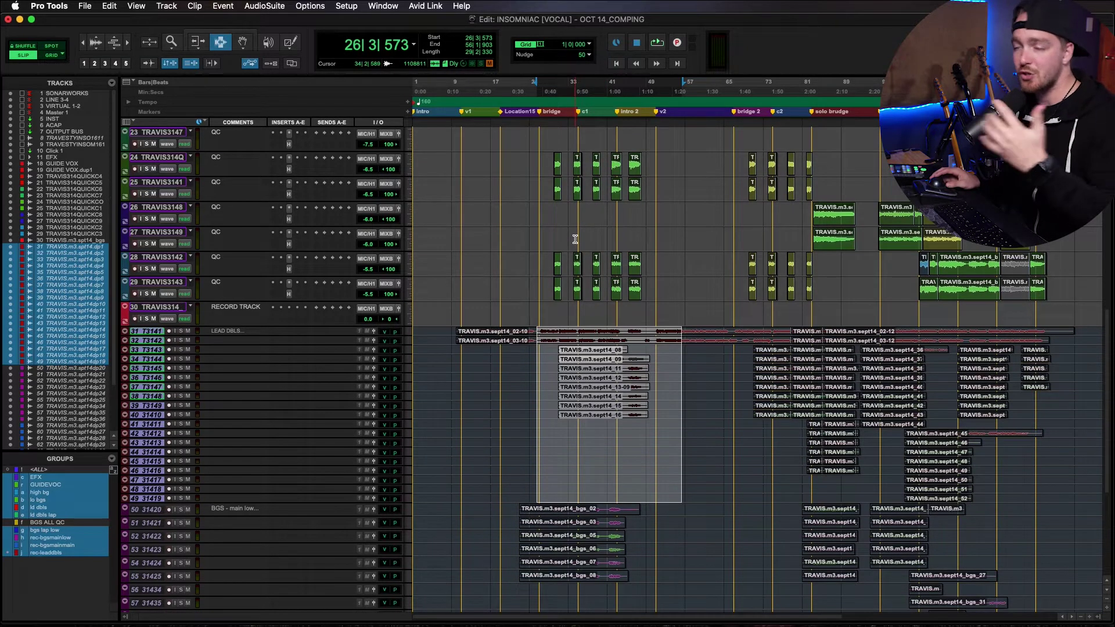
pyautogui.scroll(-4, 575, 238)
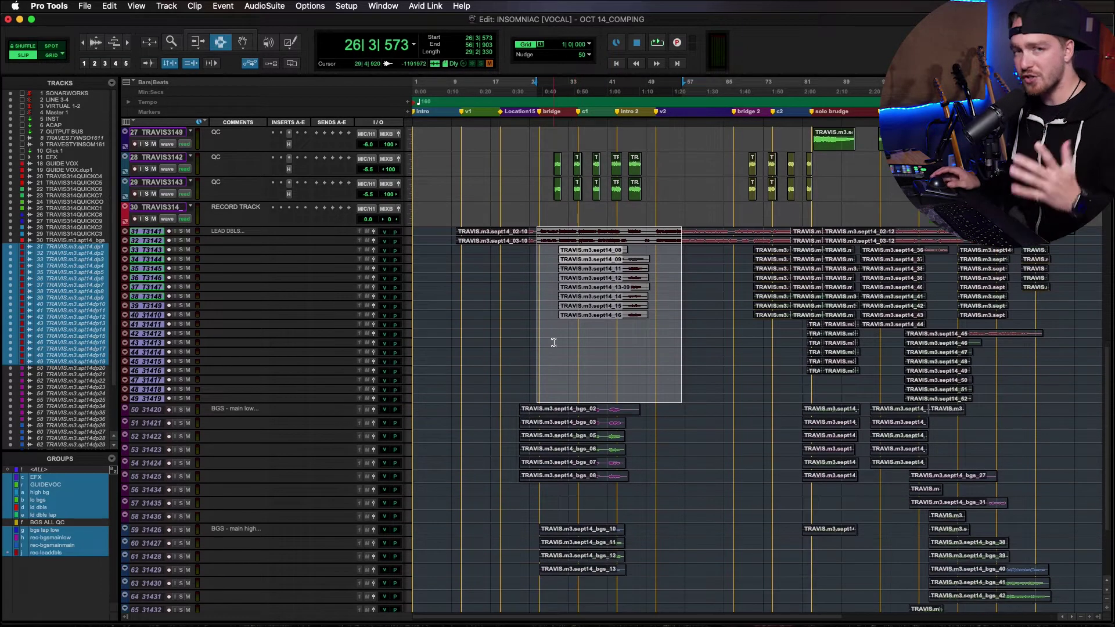
pyautogui.moveTo(544, 323); pyautogui.dragTo(666, 542)
pyautogui.scroll(-3, 666, 544)
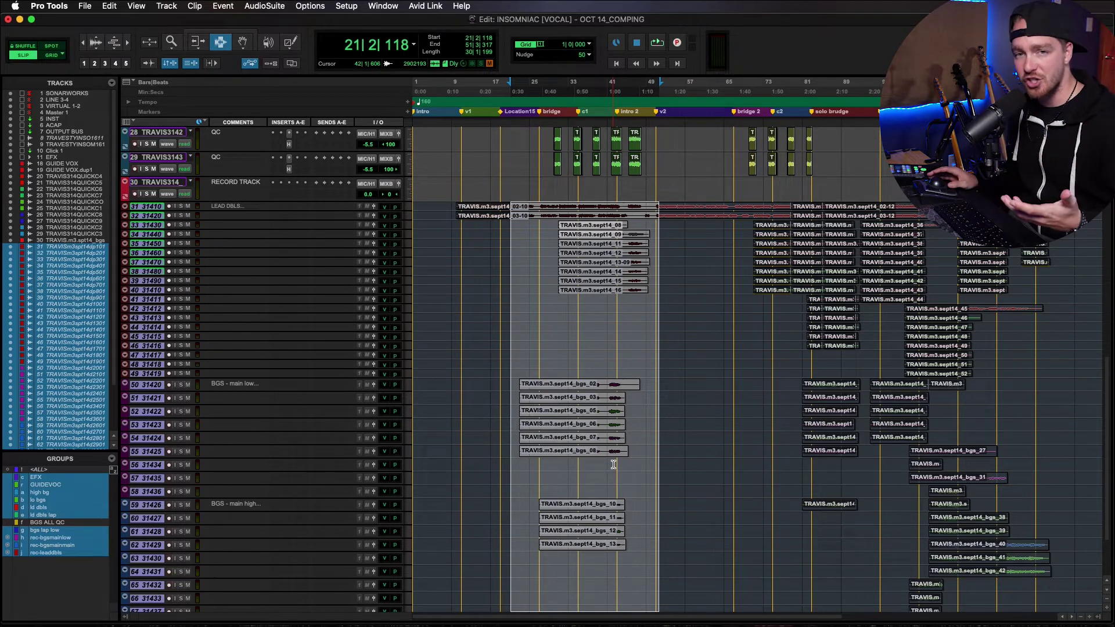
# - Increase the height of the lead doubles tracks 31 to 49 and make them active
pyautogui.click(559, 232)
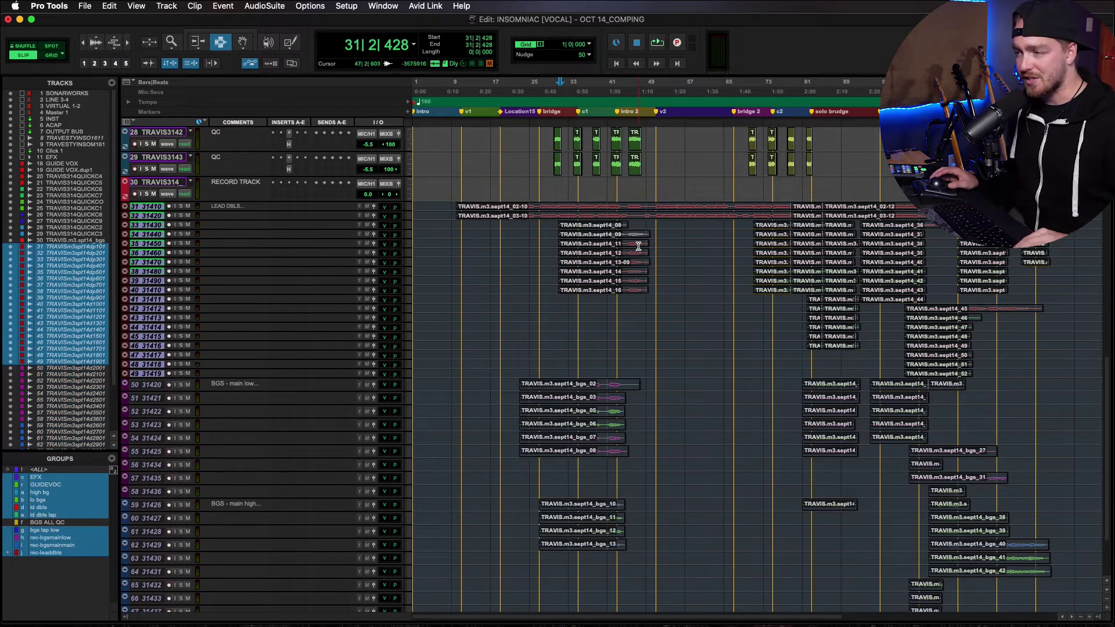
pyautogui.press('super+bracketright')
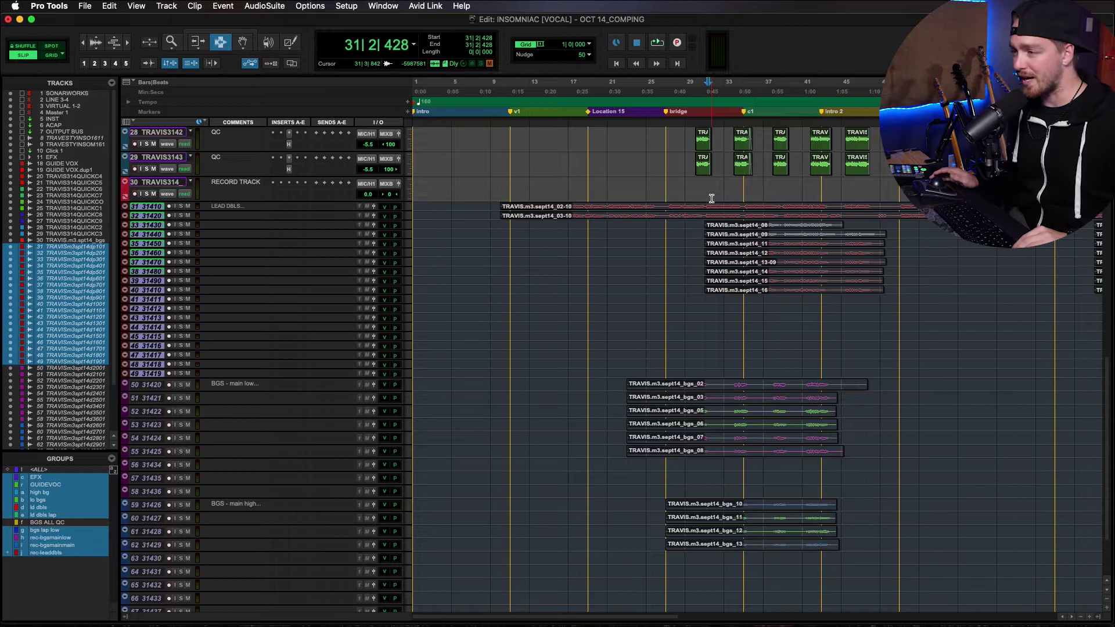
pyautogui.hotkey('ctrl', 'Up')
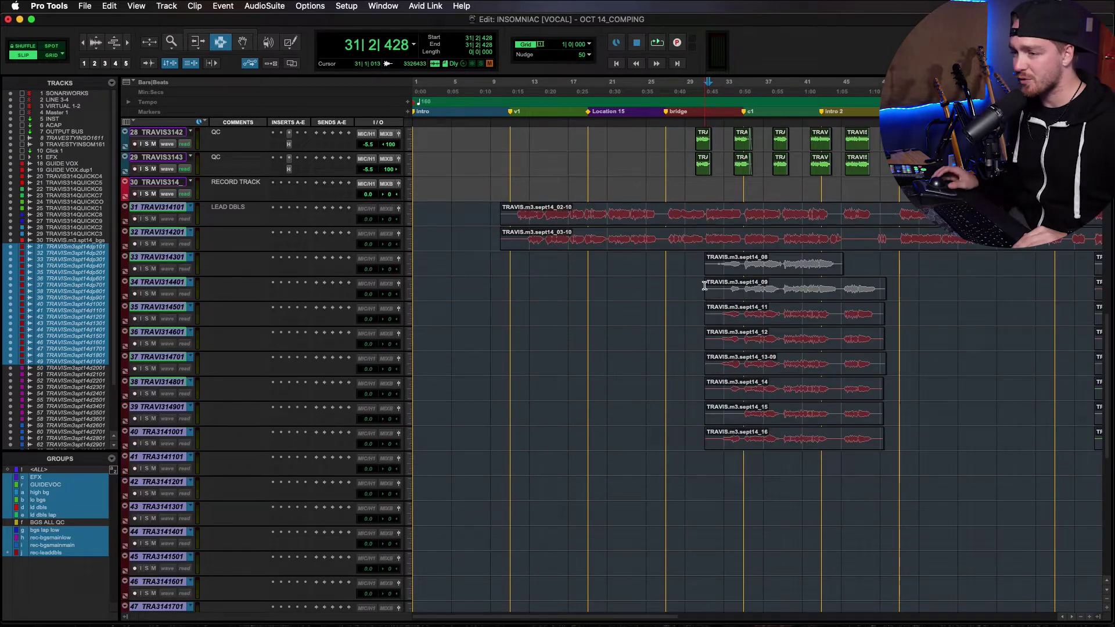
pyautogui.scroll(-2, 704, 286)
pyautogui.moveTo(701, 279); pyautogui.dragTo(757, 268)
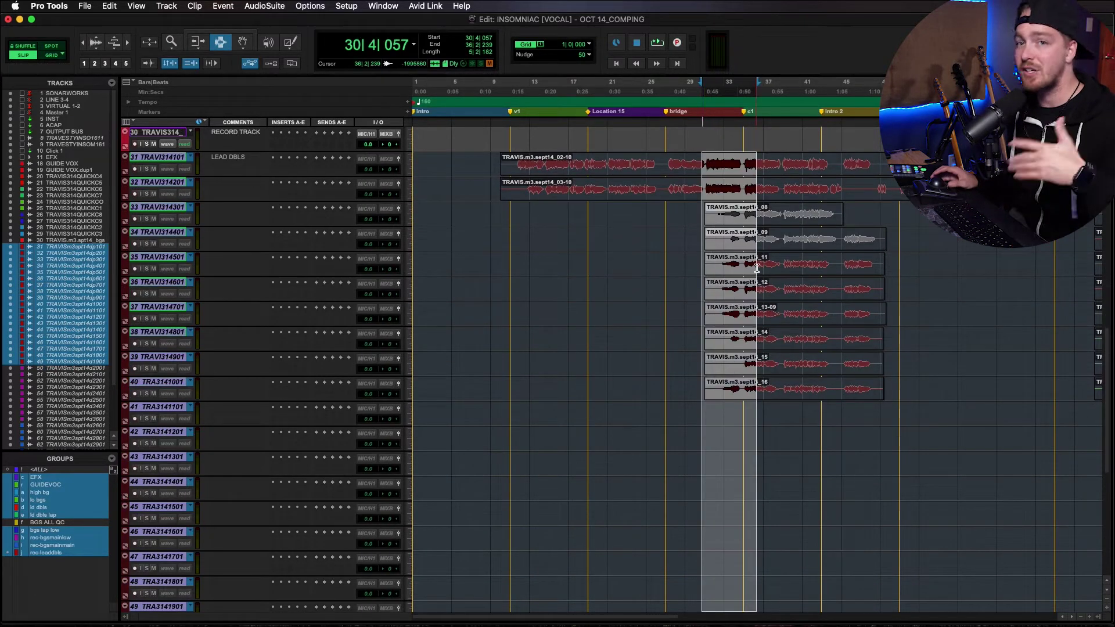
pyautogui.moveTo(820, 244); pyautogui.dragTo(786, 208)
pyautogui.click(737, 201)
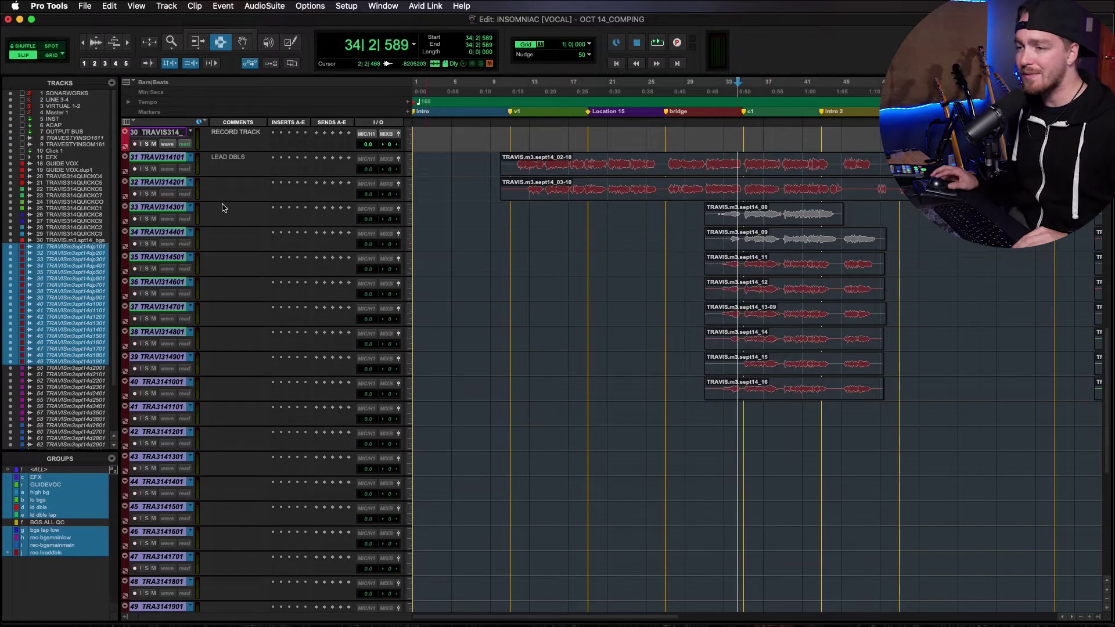
pyautogui.rightClick(183, 210)
pyautogui.click(491, 264)
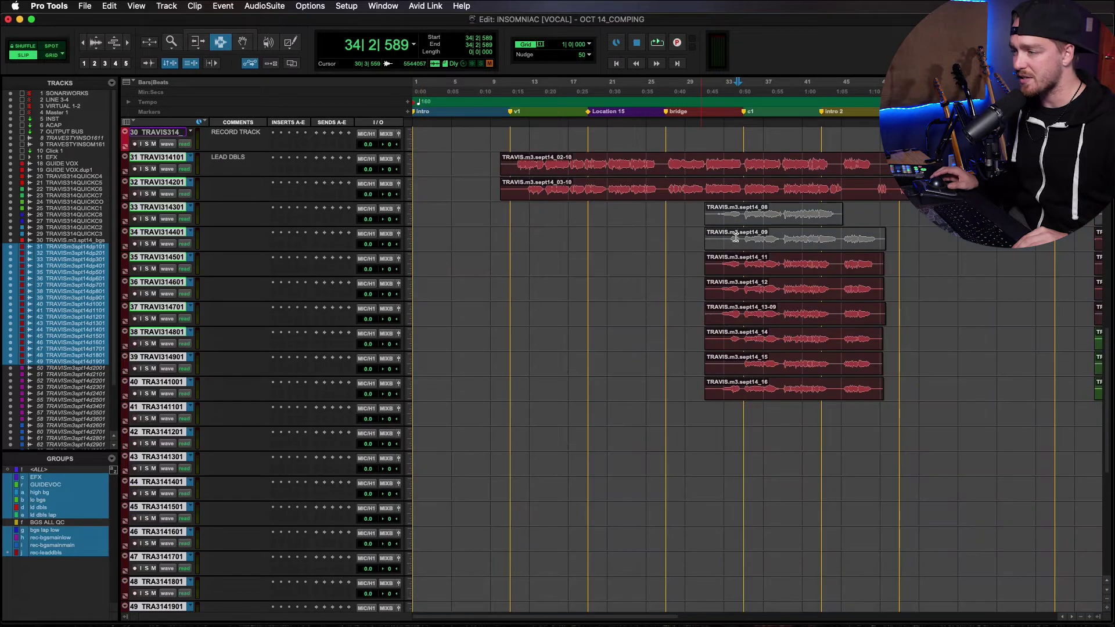
# - Separate the clips on all lead doubles tracks at 34|4|559, just before the c1 marker
pyautogui.click(743, 215)
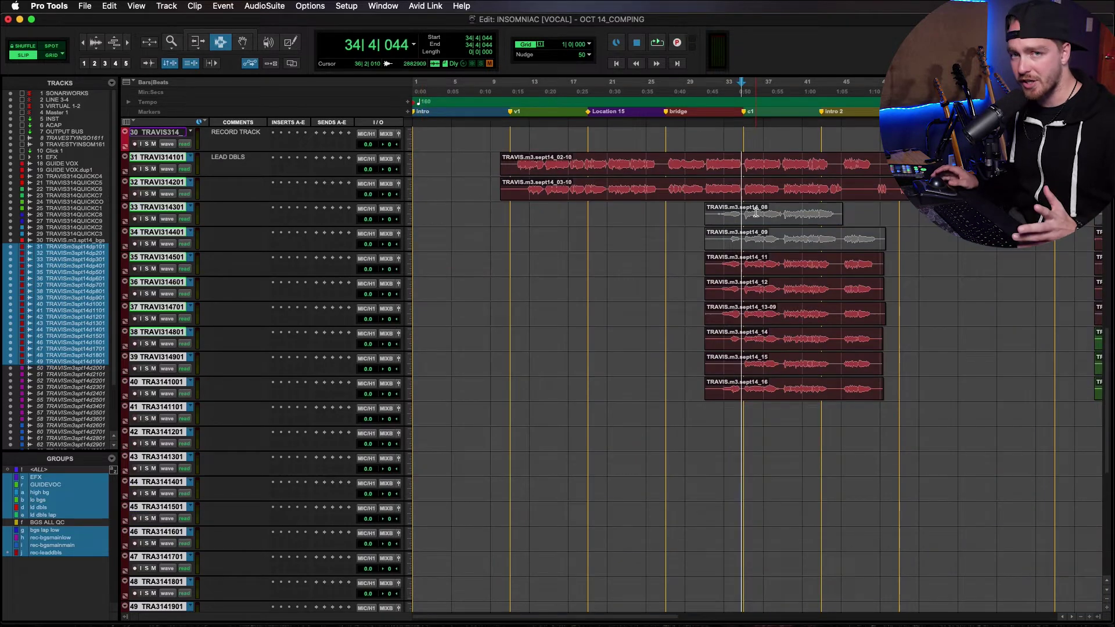
pyautogui.press('super+bracketright')
pyautogui.press('super+bracketright')
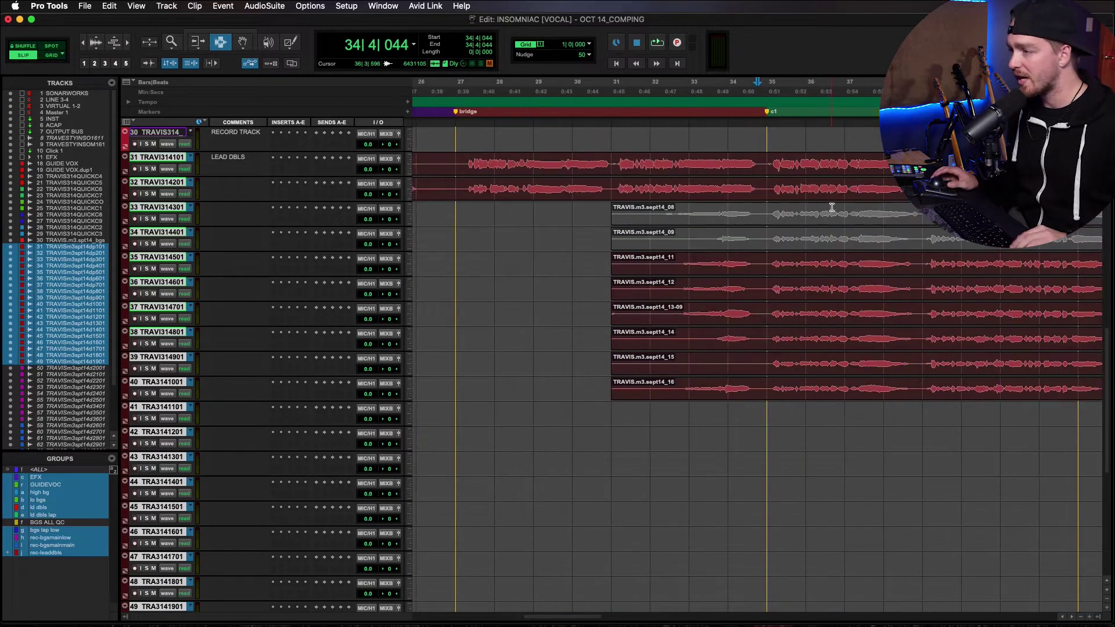
pyautogui.click(762, 176)
pyautogui.press('super+e')
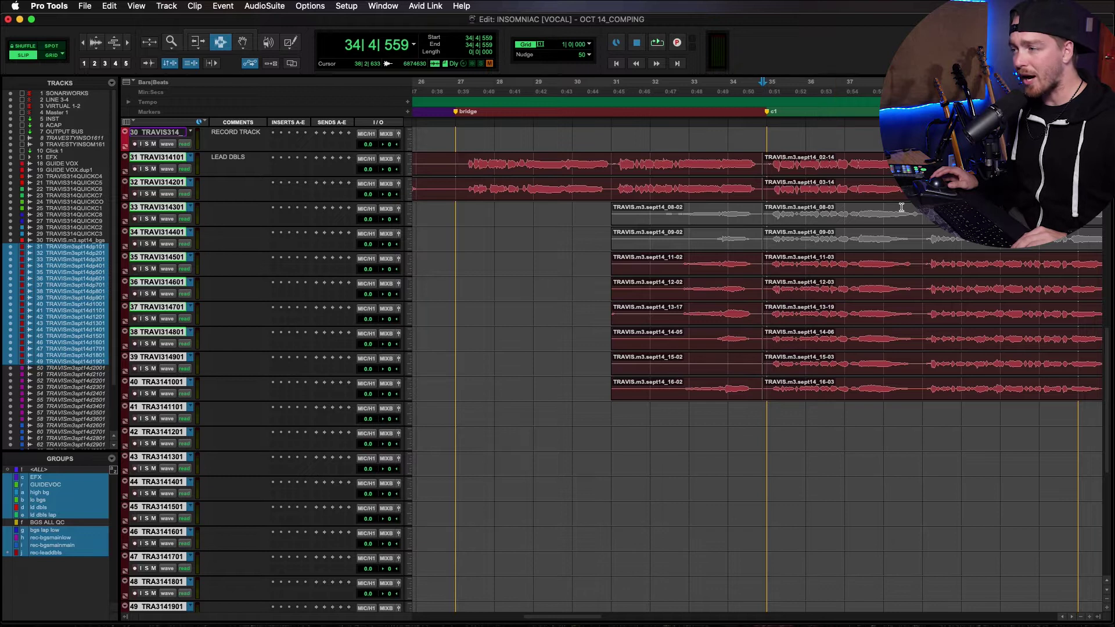
# - Separate the chorus clips on the lead doubles tracks at the phrase gaps at 38|4|603 and 43|4|357
pyautogui.keyDown('shift'); pyautogui.click(919, 203); pyautogui.keyUp('shift')
pyautogui.press('super+e')
pyautogui.hscroll(3, 919, 203)
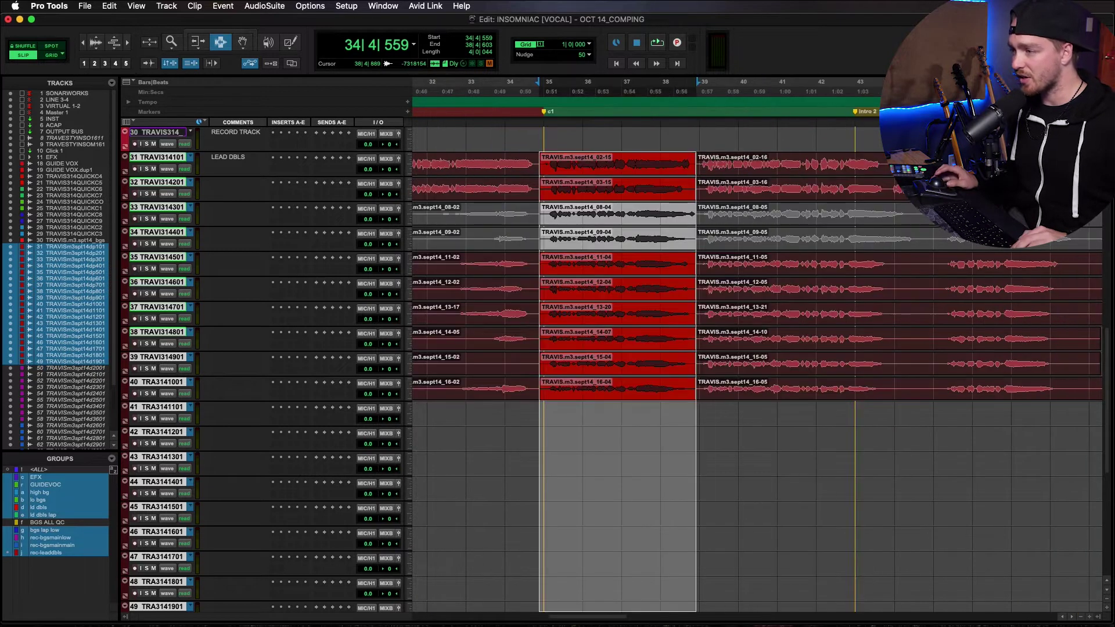
pyautogui.keyDown('shift'); pyautogui.click(887, 203); pyautogui.keyUp('shift')
pyautogui.press('super+e')
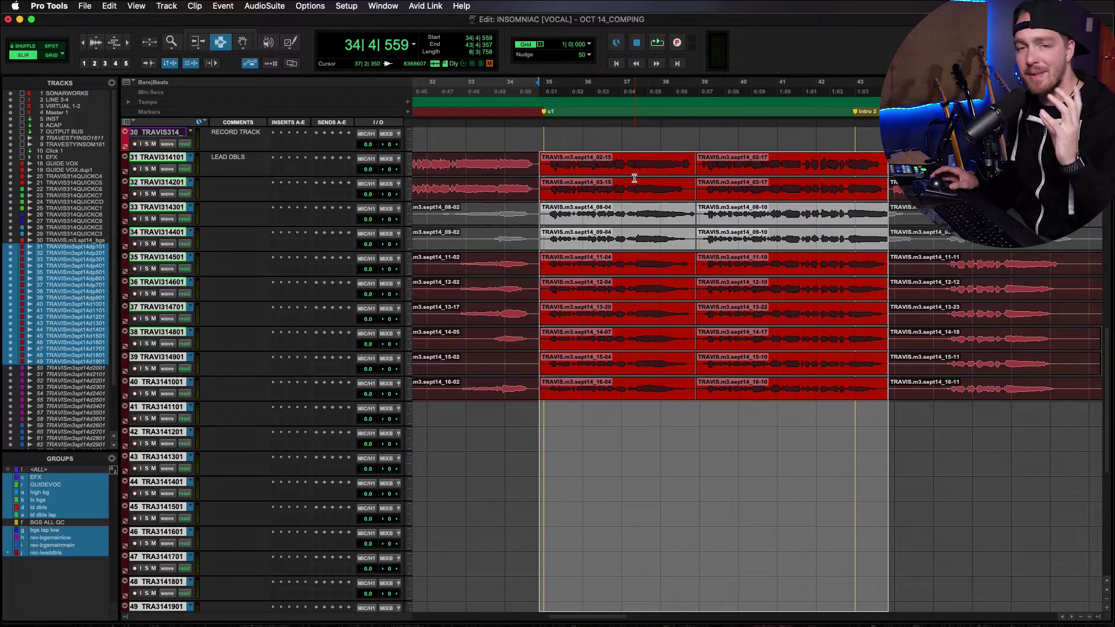
# - Separate the second chorus phrase on the lead doubles tracks at 41|3|408 and review the resulting segments
pyautogui.click(546, 169)
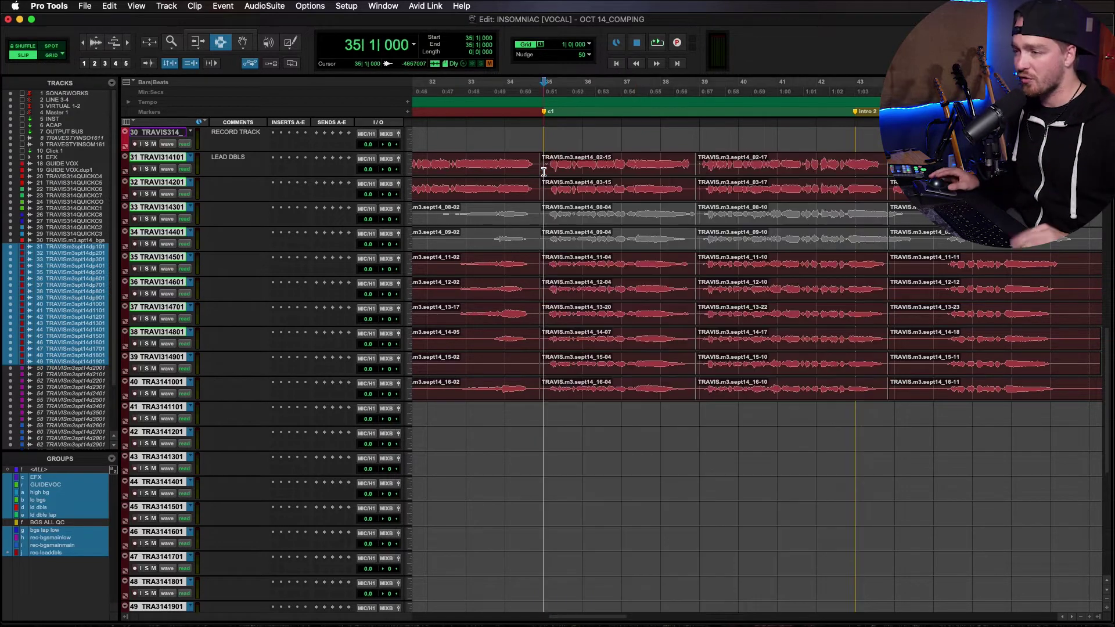
pyautogui.moveTo(546, 169); pyautogui.dragTo(864, 185)
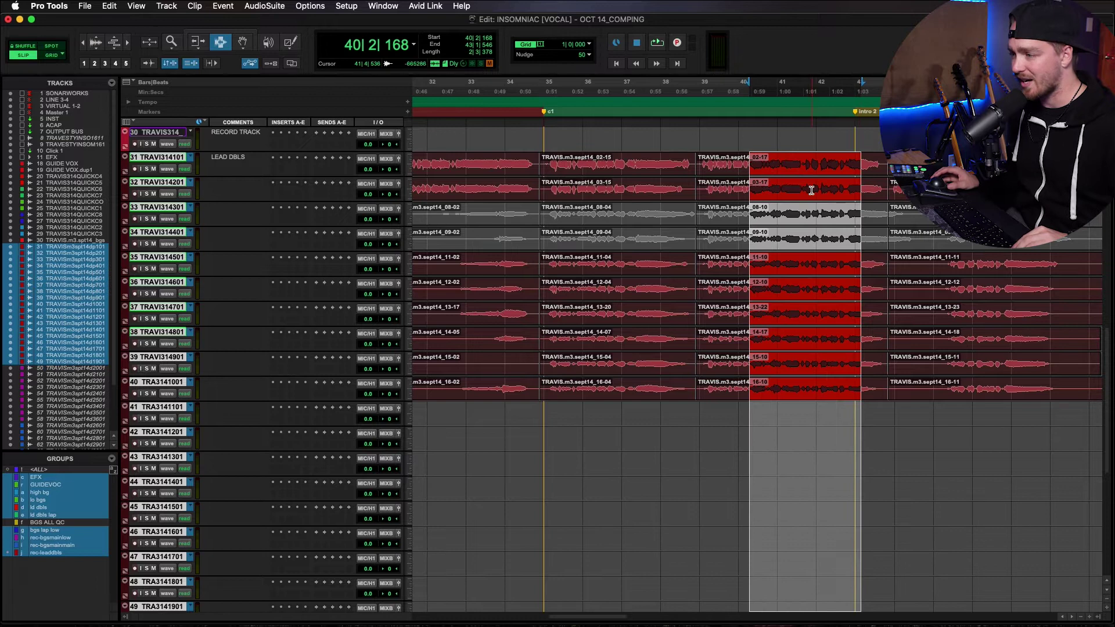
pyautogui.click(805, 185)
pyautogui.click(800, 184)
pyautogui.click(801, 184)
pyautogui.press('super+e')
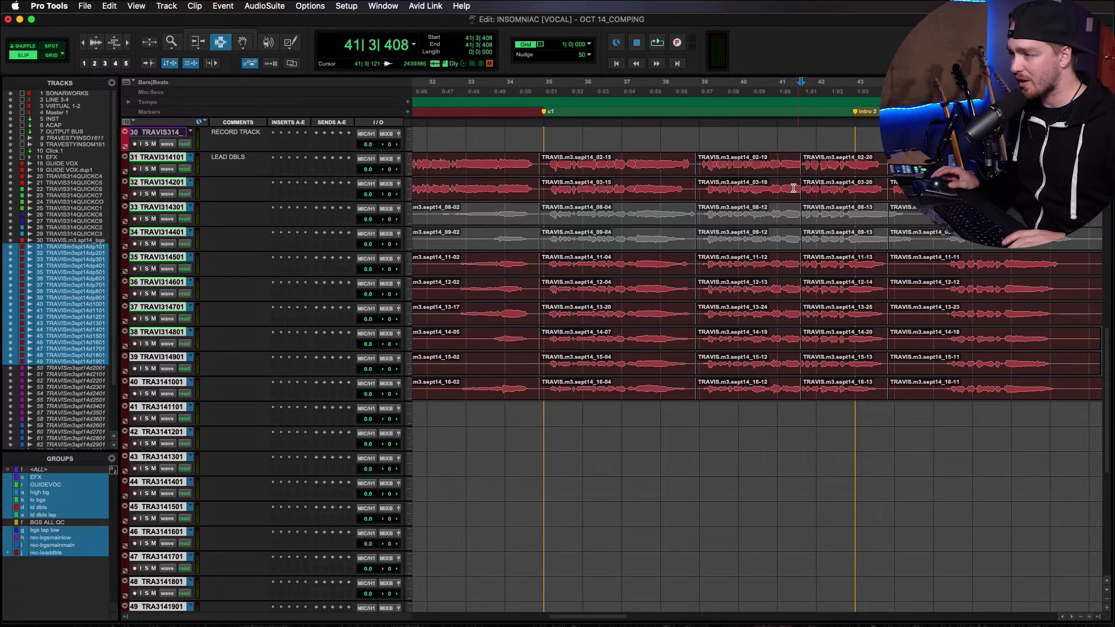
pyautogui.press('super+bracketleft')
pyautogui.doubleClick(694, 191)
pyautogui.keyDown('shift'); pyautogui.click(813, 191); pyautogui.keyUp('shift')
pyautogui.click(770, 193)
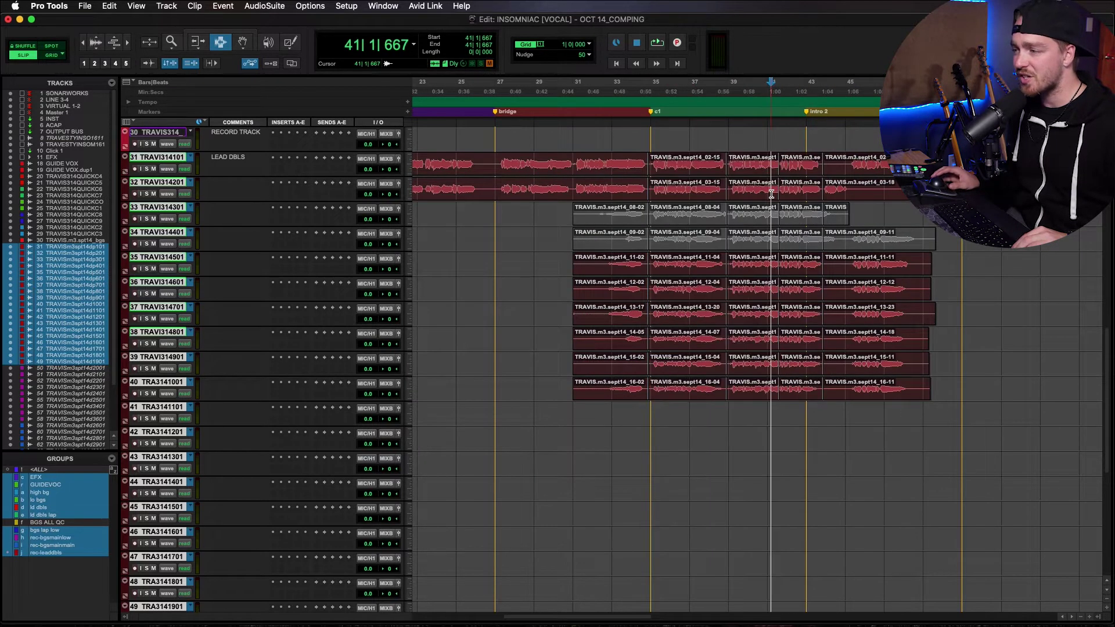
# - Separate the lead doubles clips at 45|1|539 and 48|2|199, and extend the selection back to 34|4|559 to span the chorus
pyautogui.click(848, 167)
pyautogui.press('super+e')
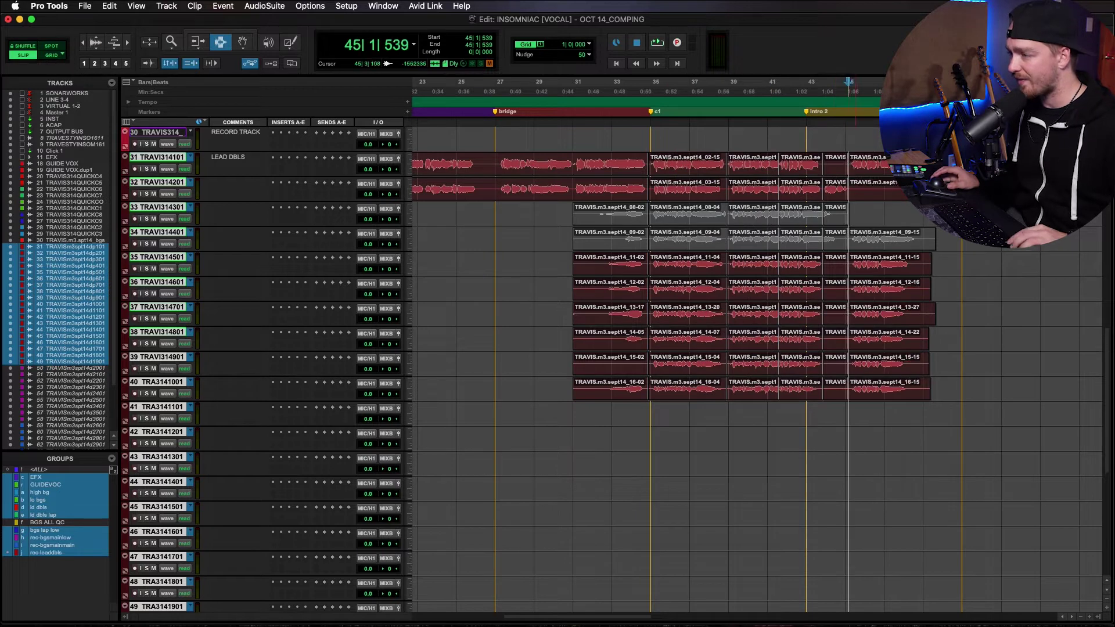
pyautogui.moveTo(848, 167); pyautogui.dragTo(910, 168)
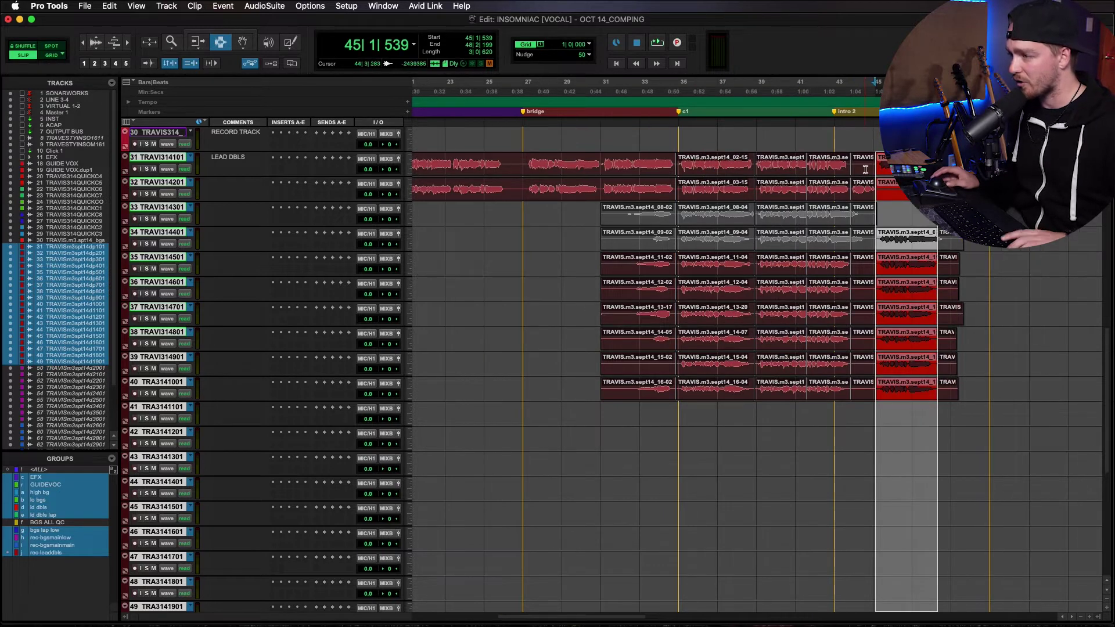
pyautogui.press('super+bracketright')
pyautogui.press('super+bracketleft')
pyautogui.keyDown('shift'); pyautogui.click(564, 176); pyautogui.keyUp('shift')
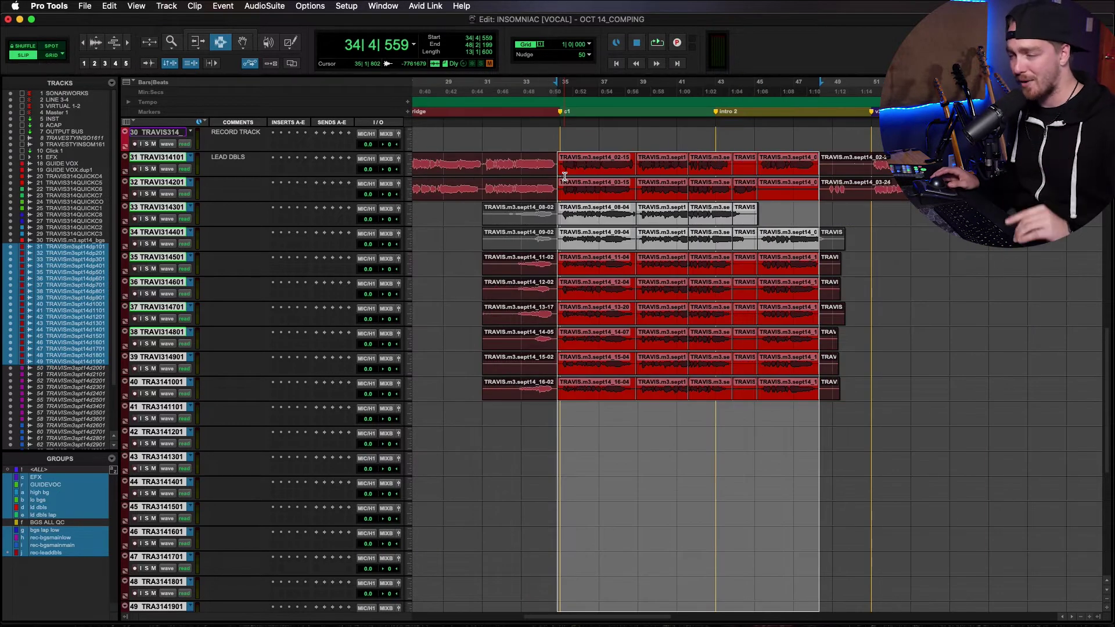
# - Mute tracks 19 to 29, the duplicate guide vocal and the QC tracks, and reduce their height
pyautogui.scroll(4, 564, 176)
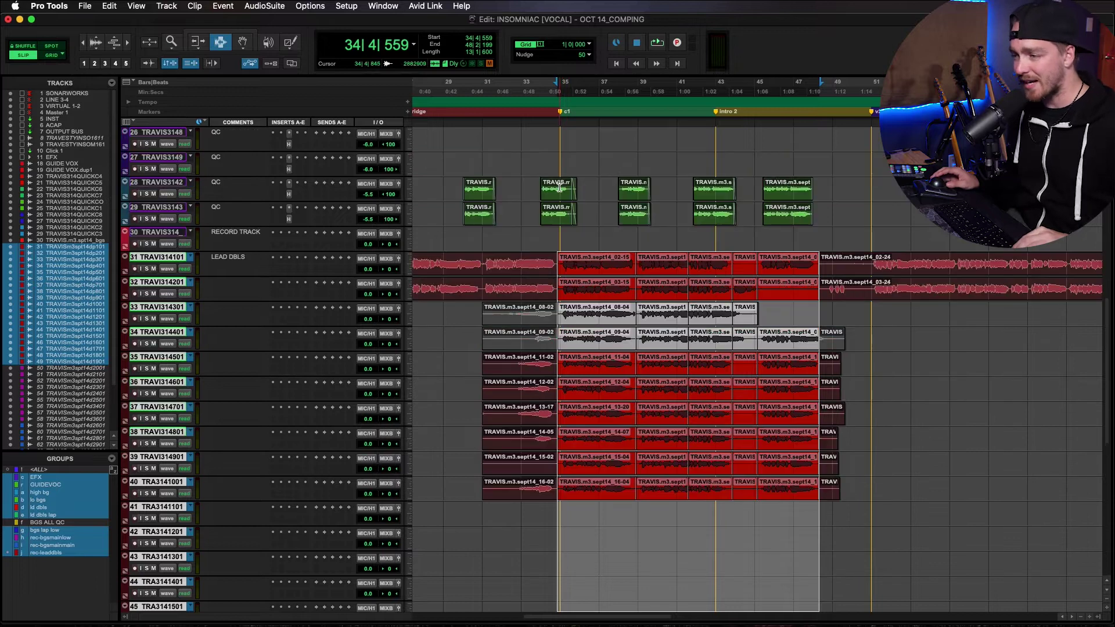
pyautogui.click(166, 233)
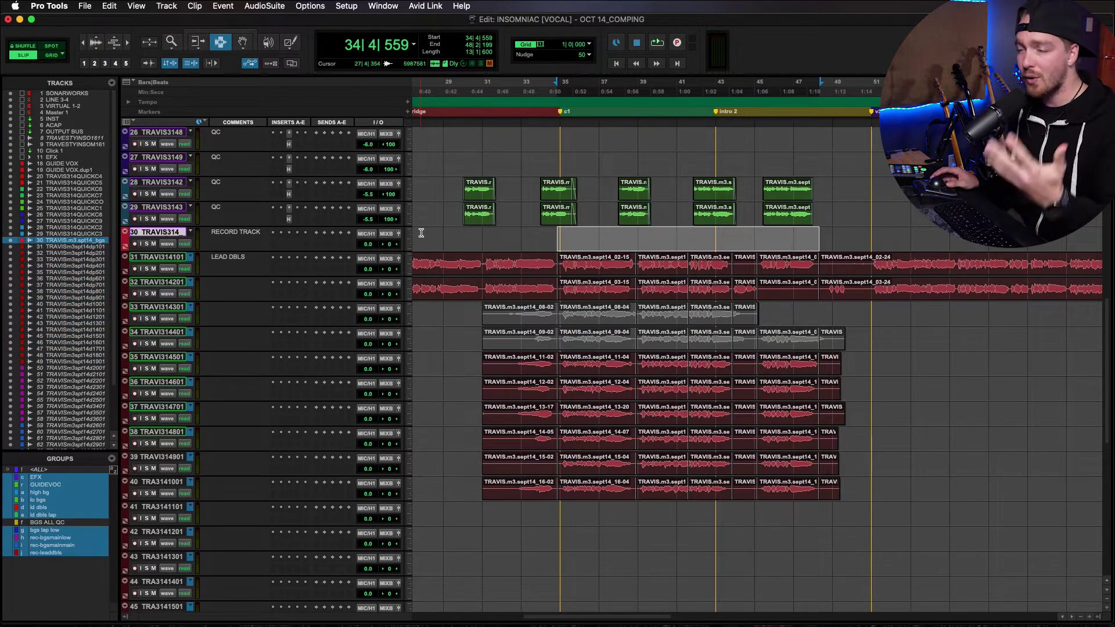
pyautogui.click(173, 211)
pyautogui.scroll(9, 203, 217)
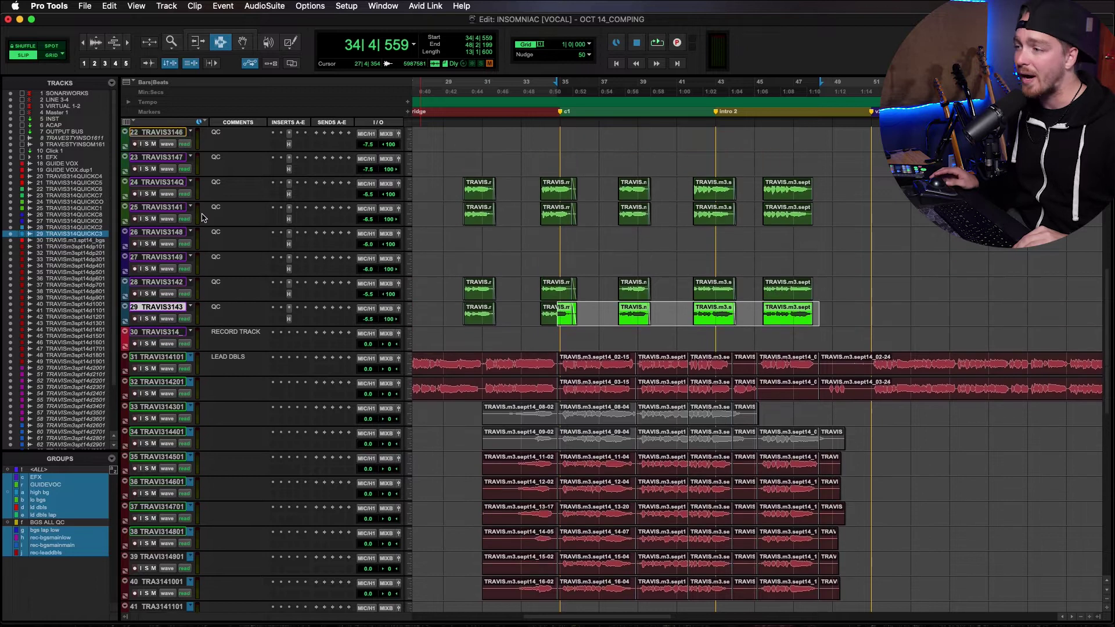
pyautogui.scroll(1, 203, 217)
pyautogui.keyDown('shift'); pyautogui.click(169, 212); pyautogui.keyUp('shift')
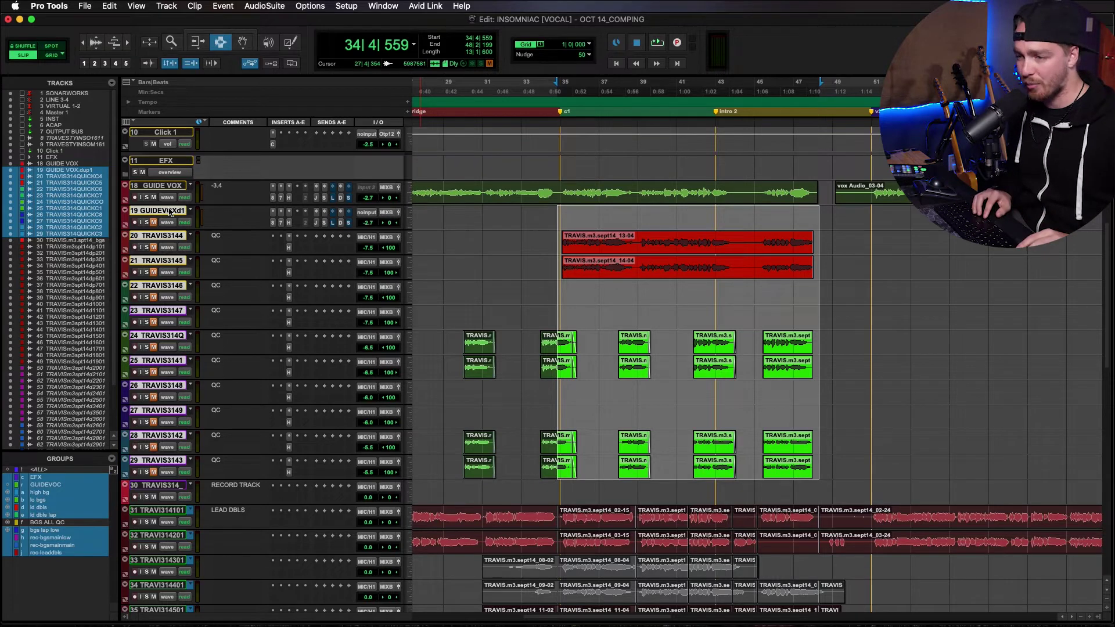
pyautogui.hotkey('ctrl', 'Down')
# - Create three new mono audio tracks directly below the record track
pyautogui.scroll(-3, 724, 242)
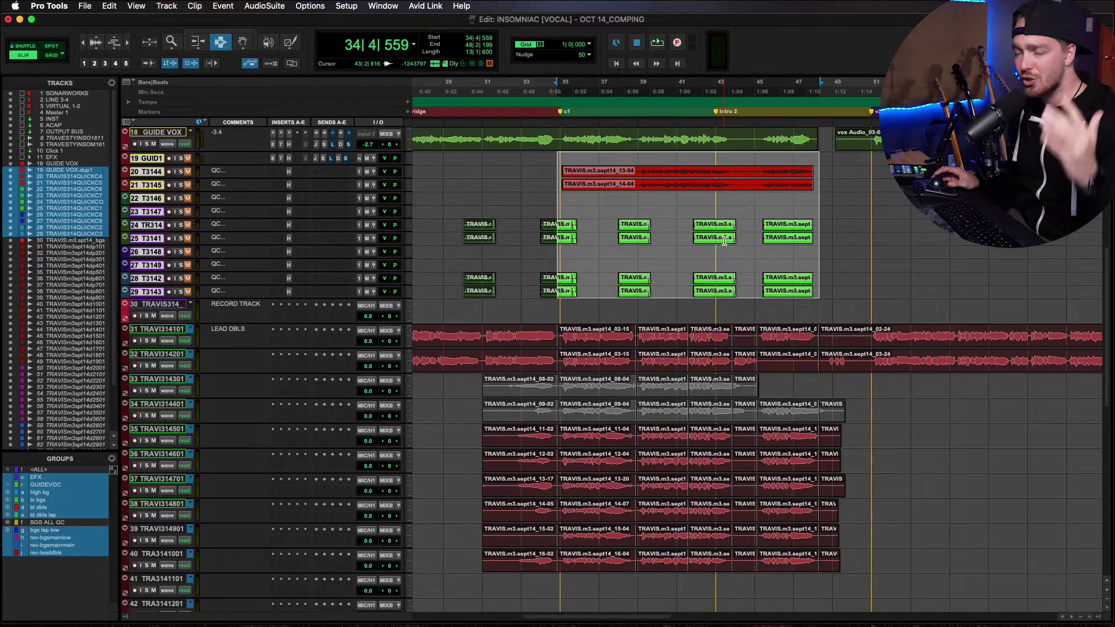
pyautogui.scroll(-1, 725, 242)
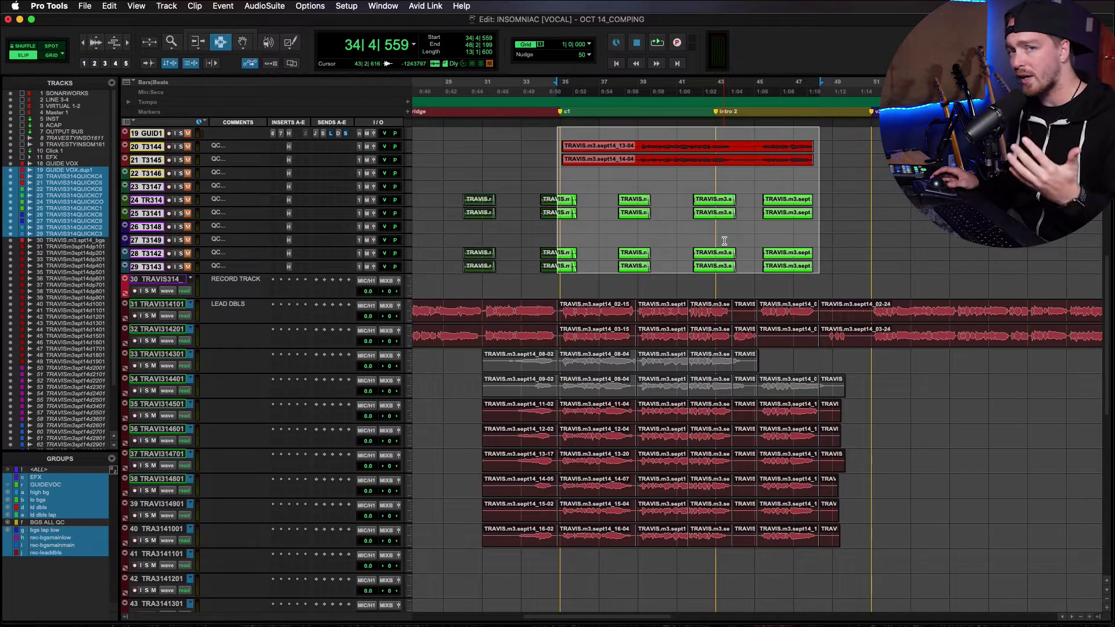
pyautogui.scroll(-1, 724, 241)
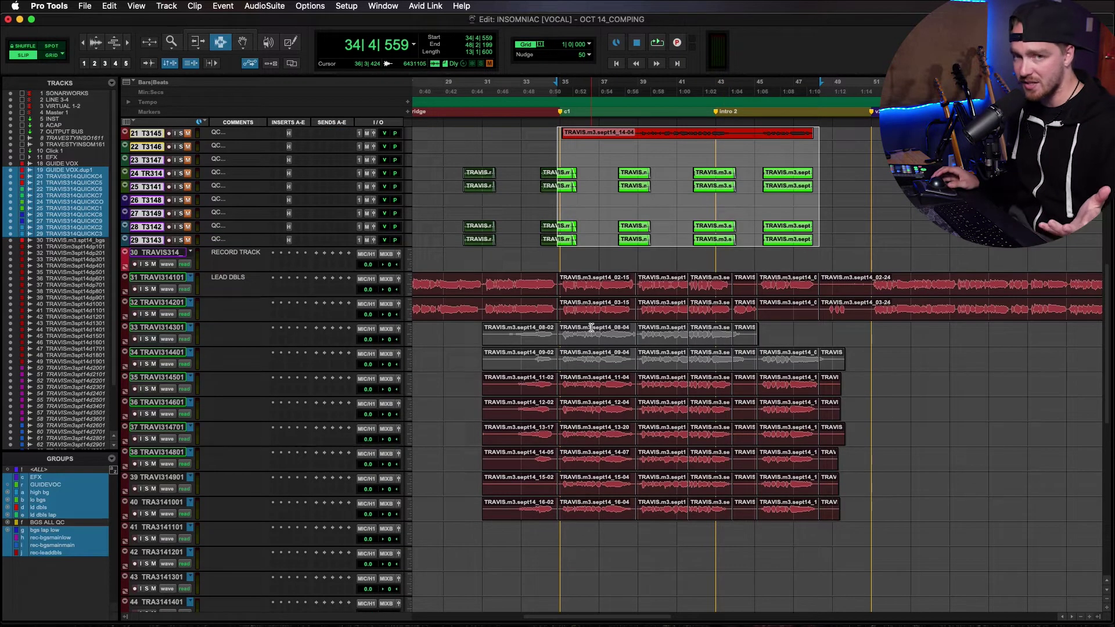
pyautogui.click(565, 261)
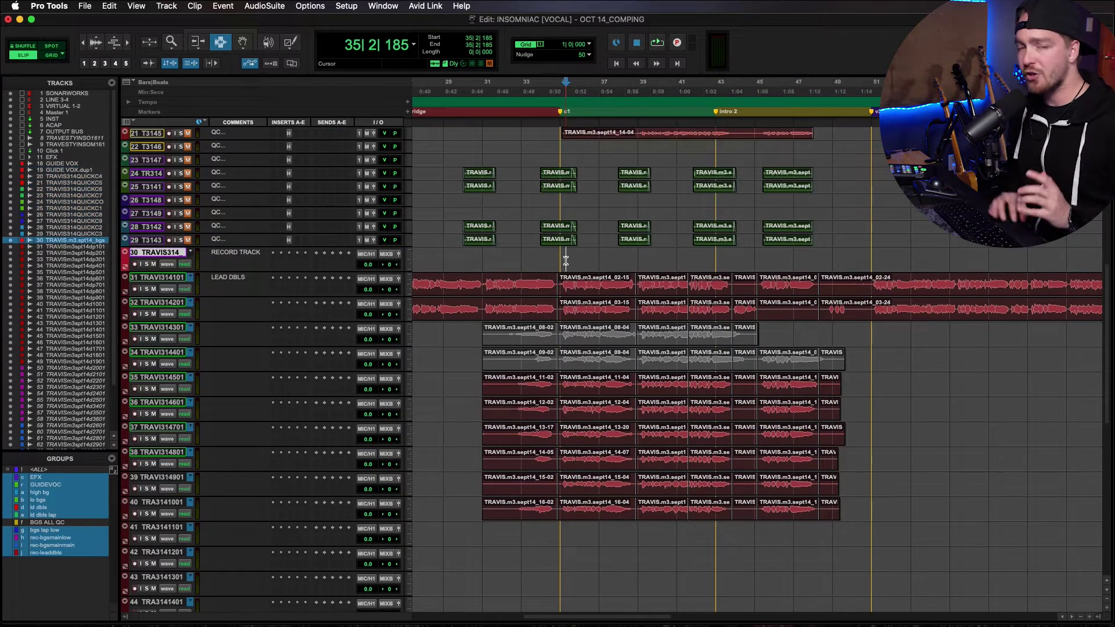
pyautogui.press('super+shift+n')
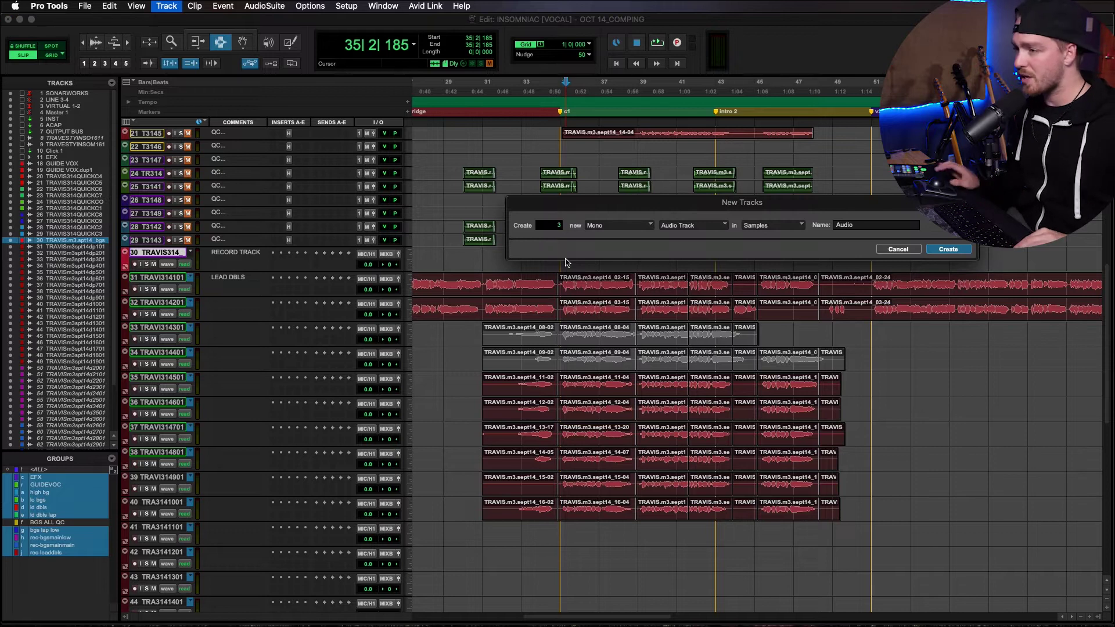
pyautogui.press('Return')
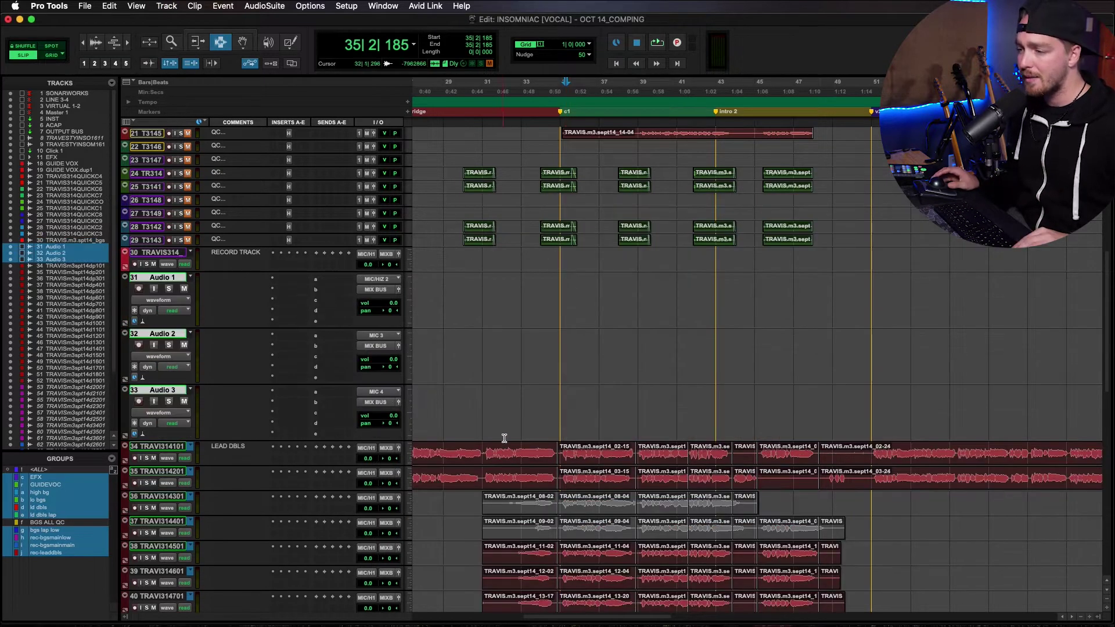
# - Rename the three new tracks LEAD.comp, LEAD.dbl.comp and LEAD.trp.comp in that order
pyautogui.scroll(-3, 511, 439)
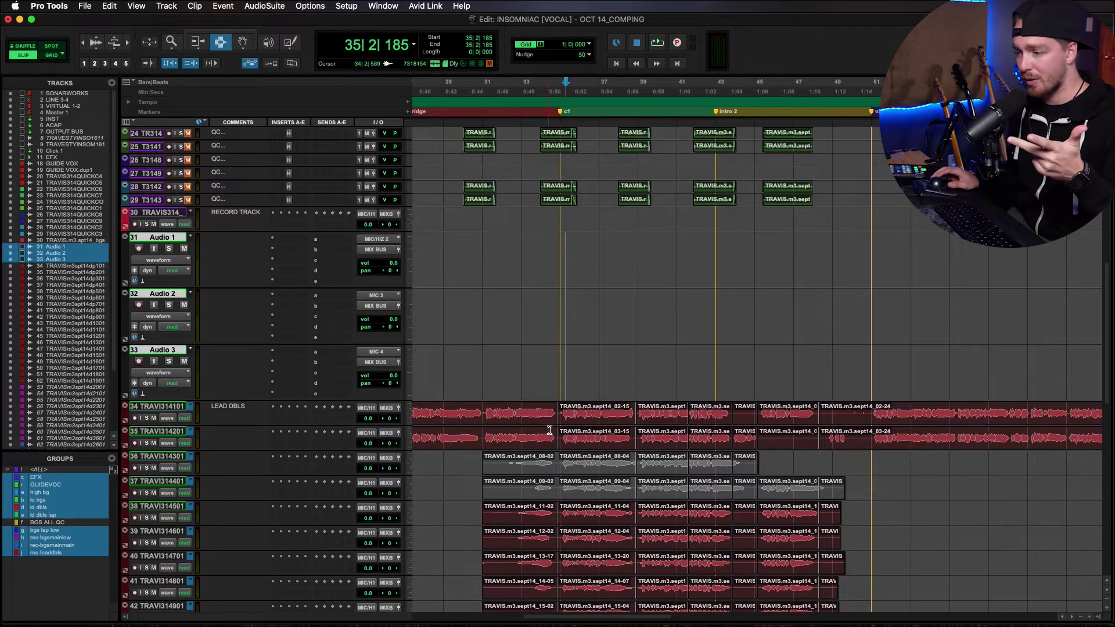
pyautogui.scroll(-2, 436, 349)
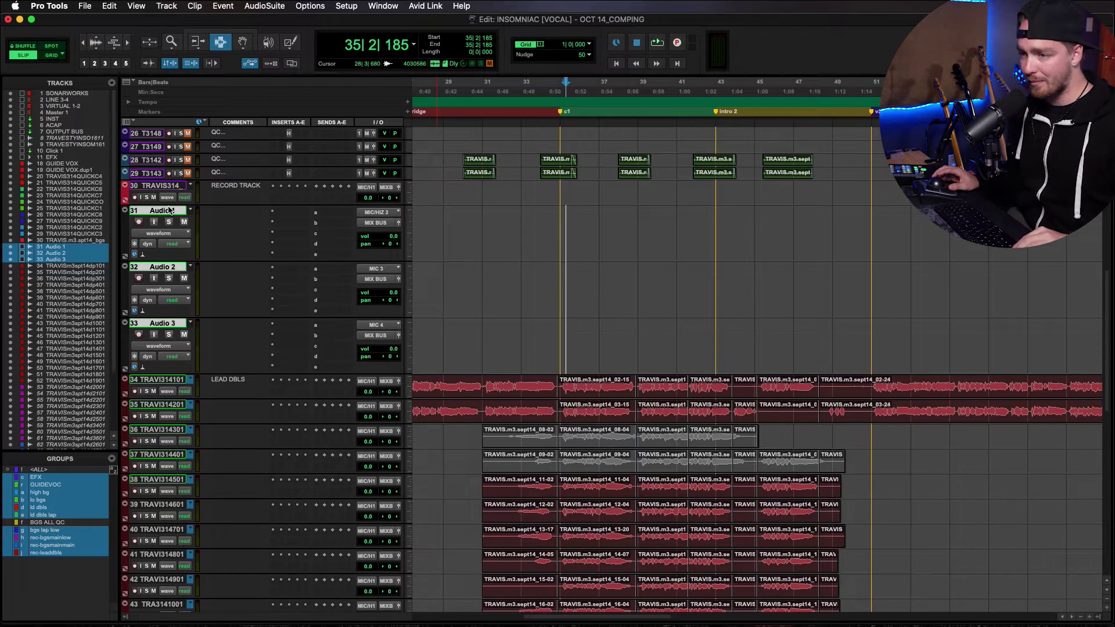
pyautogui.doubleClick(167, 210)
pyautogui.write('LEAD.comp')
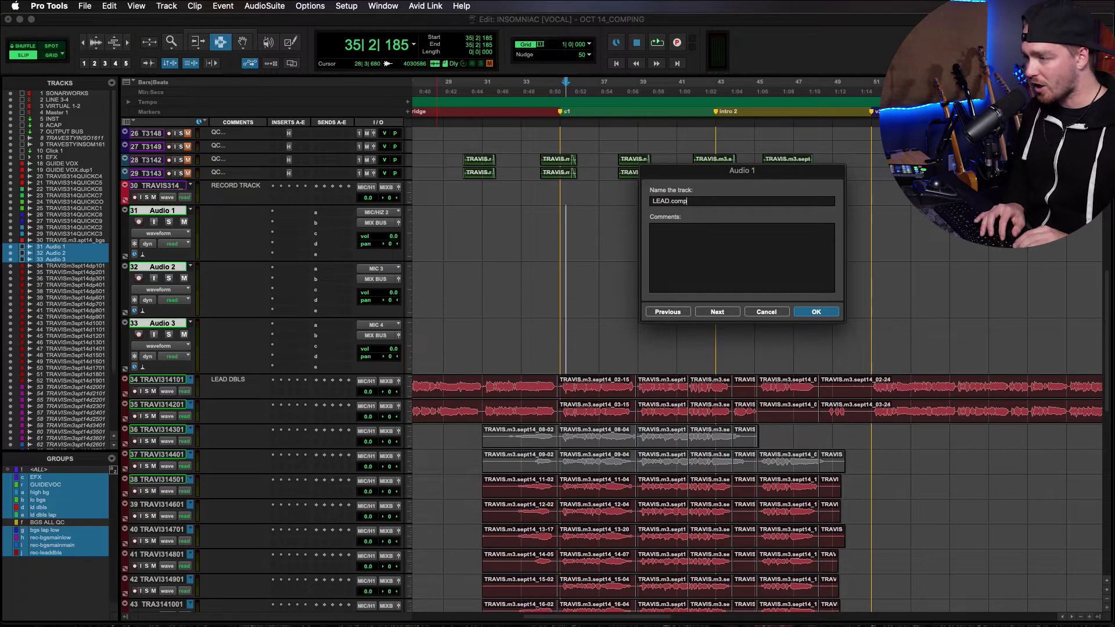
pyautogui.press('super+Right')
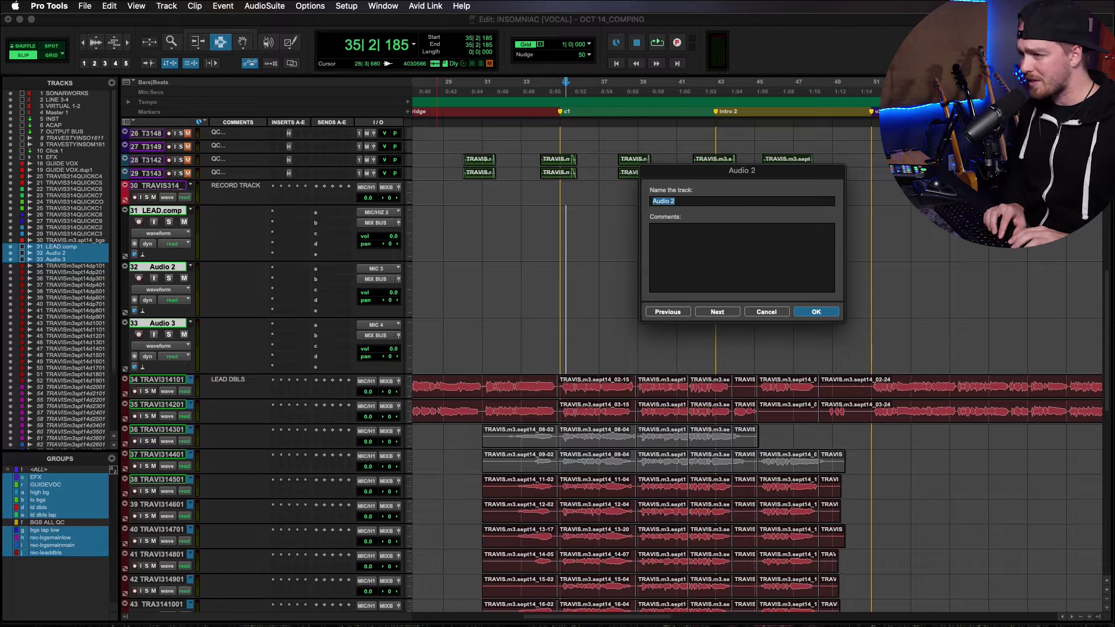
pyautogui.write('LEAD.dbl.comp')
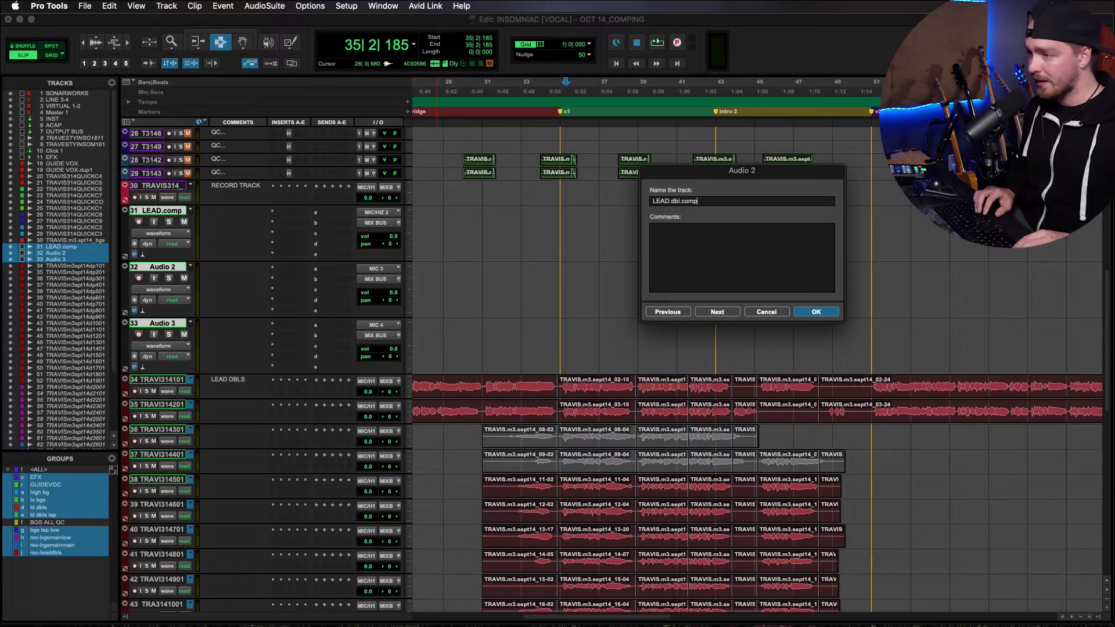
pyautogui.press('super+Right')
pyautogui.write('L')
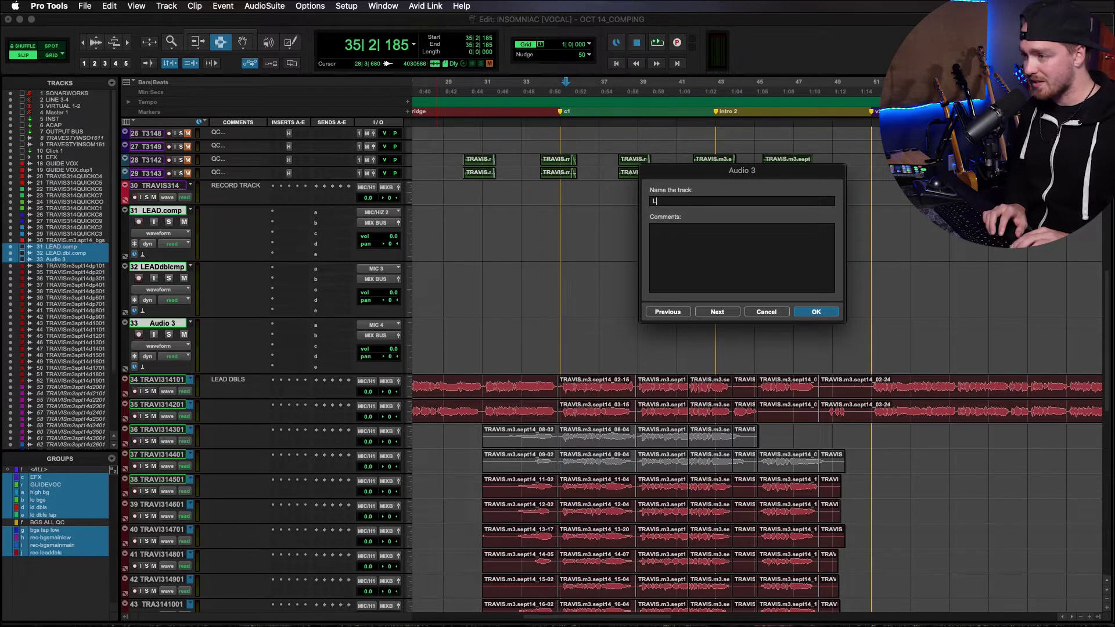
pyautogui.write('EAD.trp.comp')
pyautogui.press('Return')
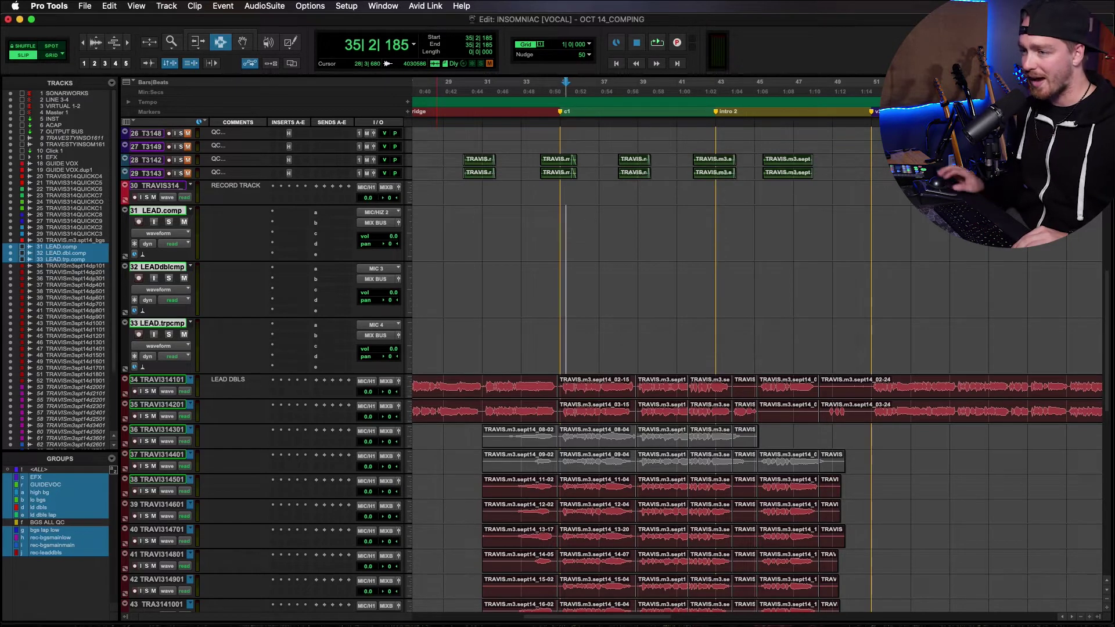
# - Reduce the height of the three lead comp tracks to match the lead doubles
pyautogui.moveTo(530, 239); pyautogui.dragTo(580, 340)
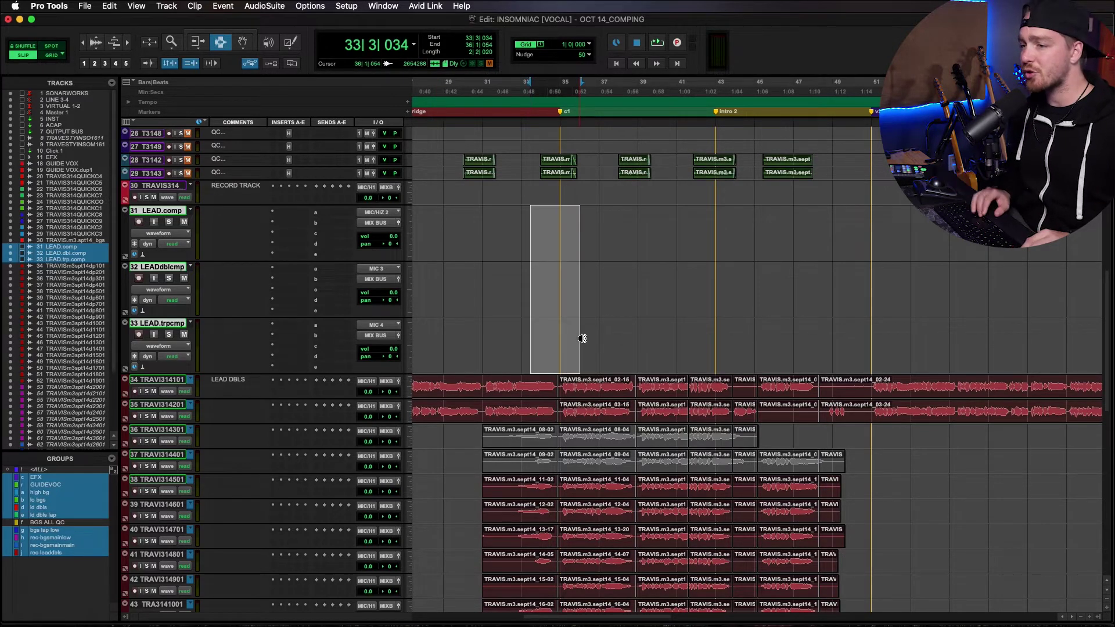
pyautogui.hotkey('ctrl', 'Down')
pyautogui.hotkey('ctrl', 'Down')
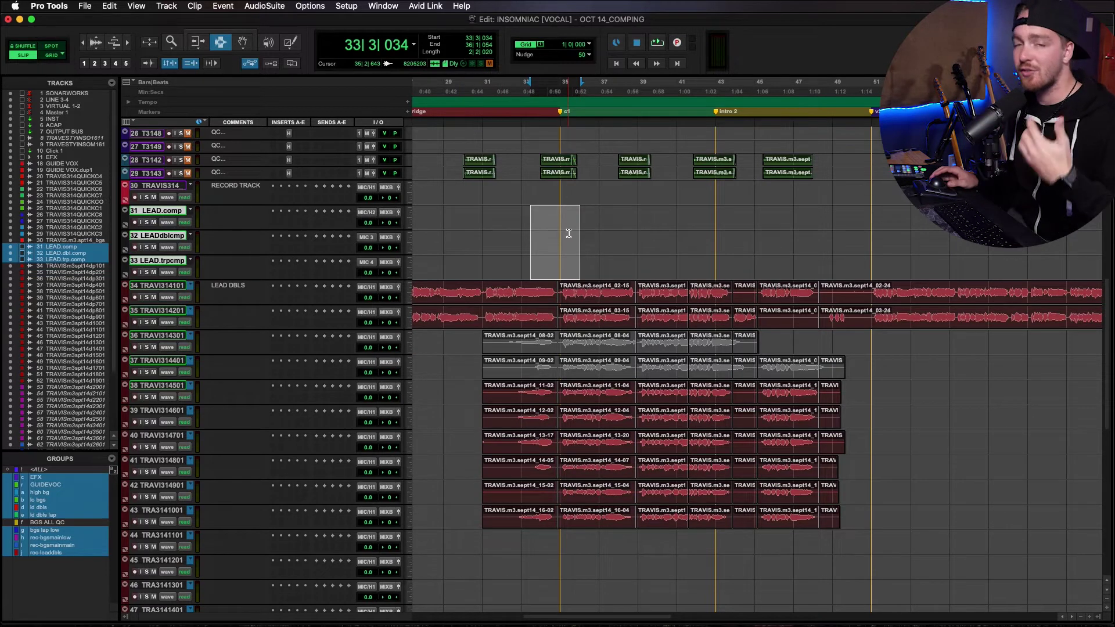
# - Lower the volume of the INST track to -17.1 dB
pyautogui.scroll(10, 612, 218)
pyautogui.click(558, 214)
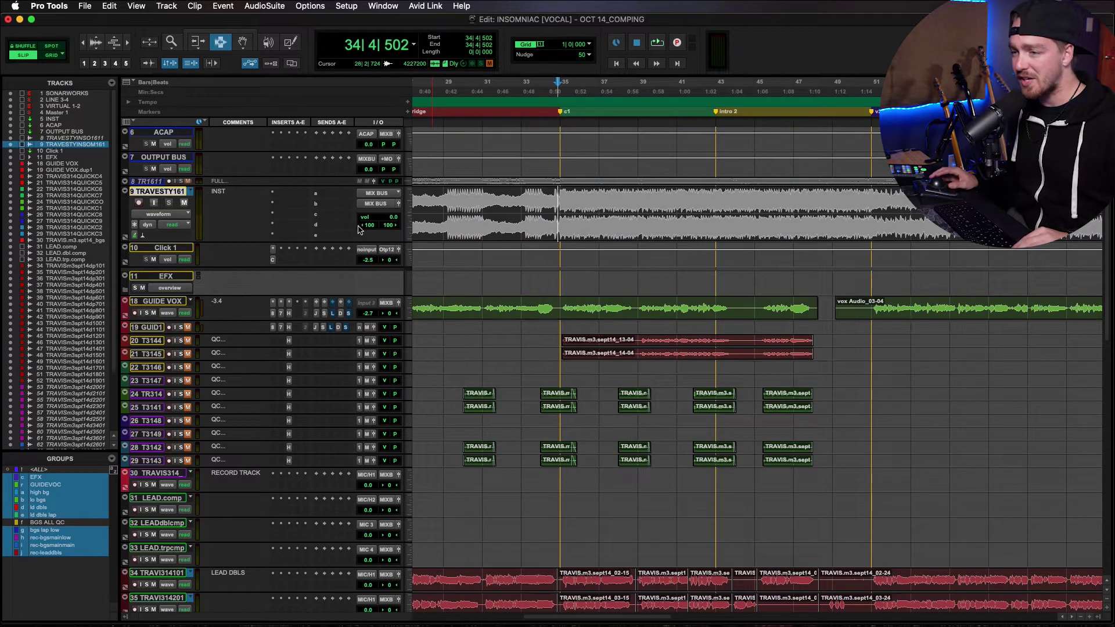
pyautogui.moveTo(394, 224); pyautogui.dragTo(393, 239)
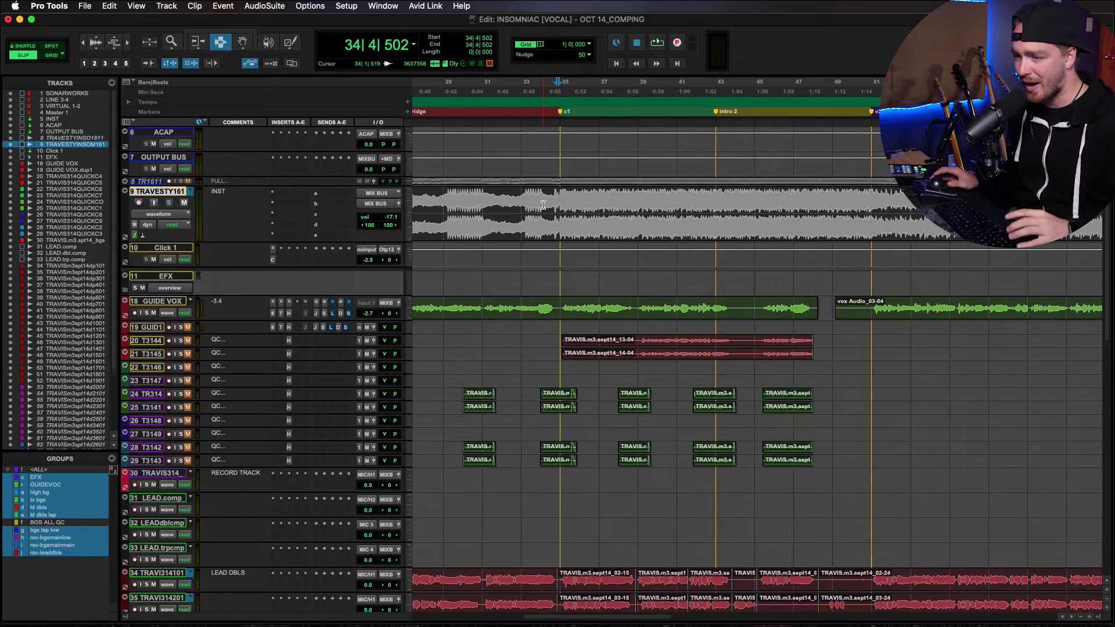
pyautogui.scroll(-5, 543, 204)
pyautogui.scroll(4, 555, 204)
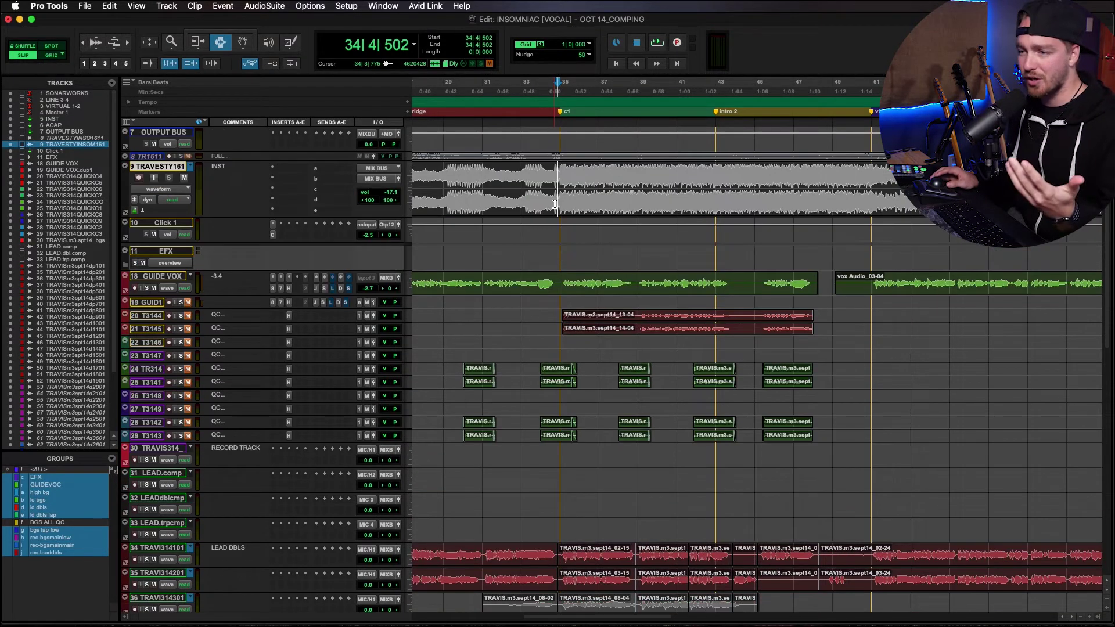
pyautogui.scroll(-1, 566, 183)
pyautogui.scroll(1, 525, 285)
pyautogui.click(525, 285)
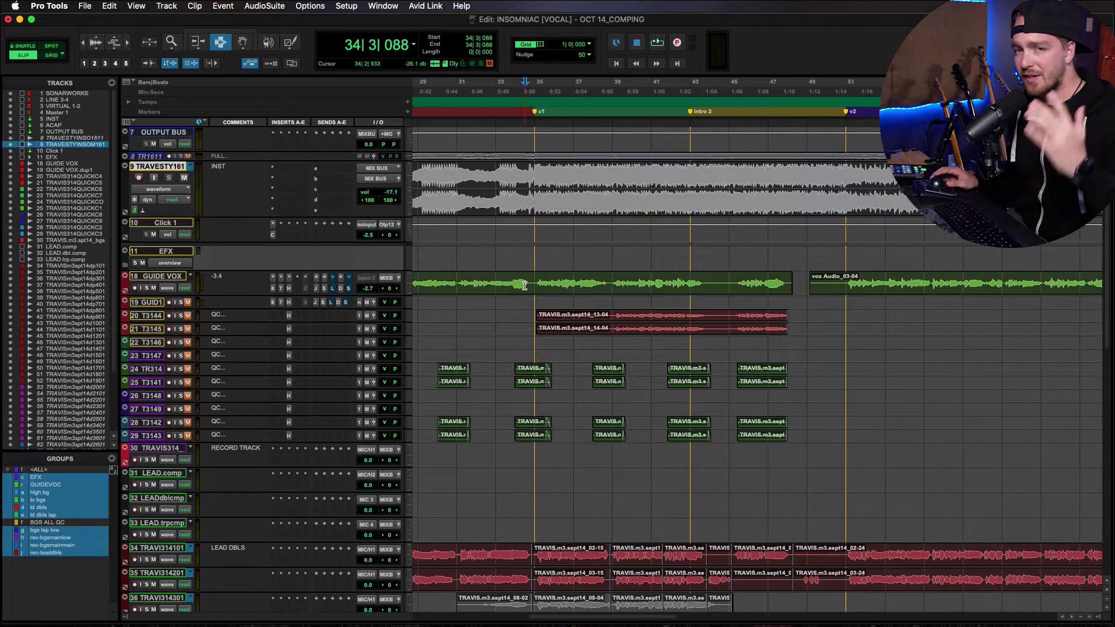
pyautogui.scroll(-1, 524, 285)
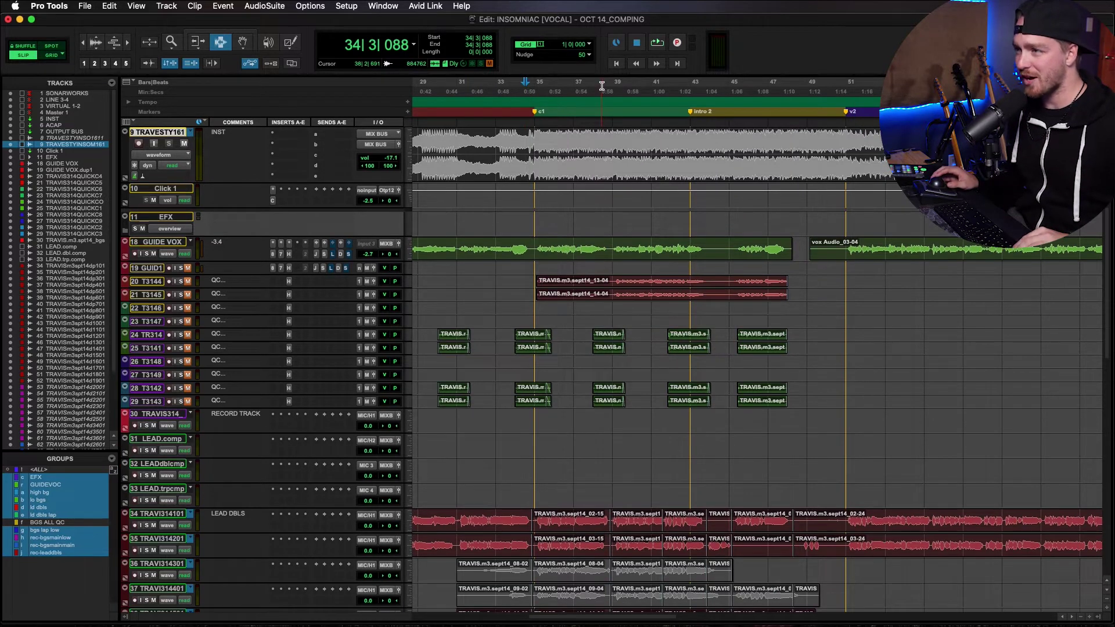
pyautogui.click(655, 43)
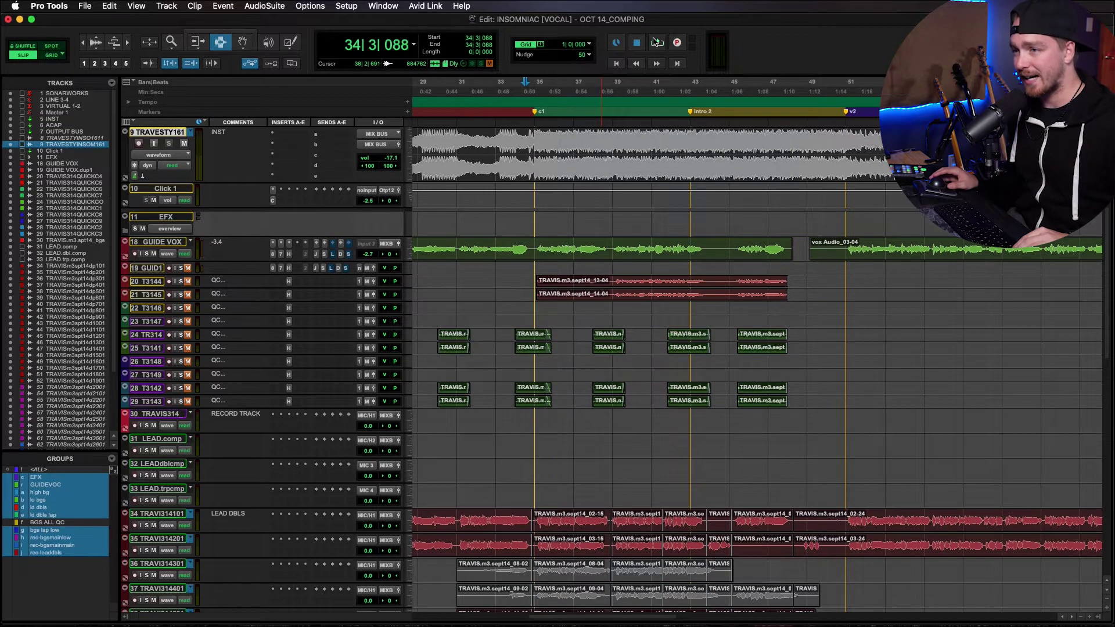
# - Suspend all track groups so the lead doubles clips can be handled individually
pyautogui.scroll(-6, 626, 249)
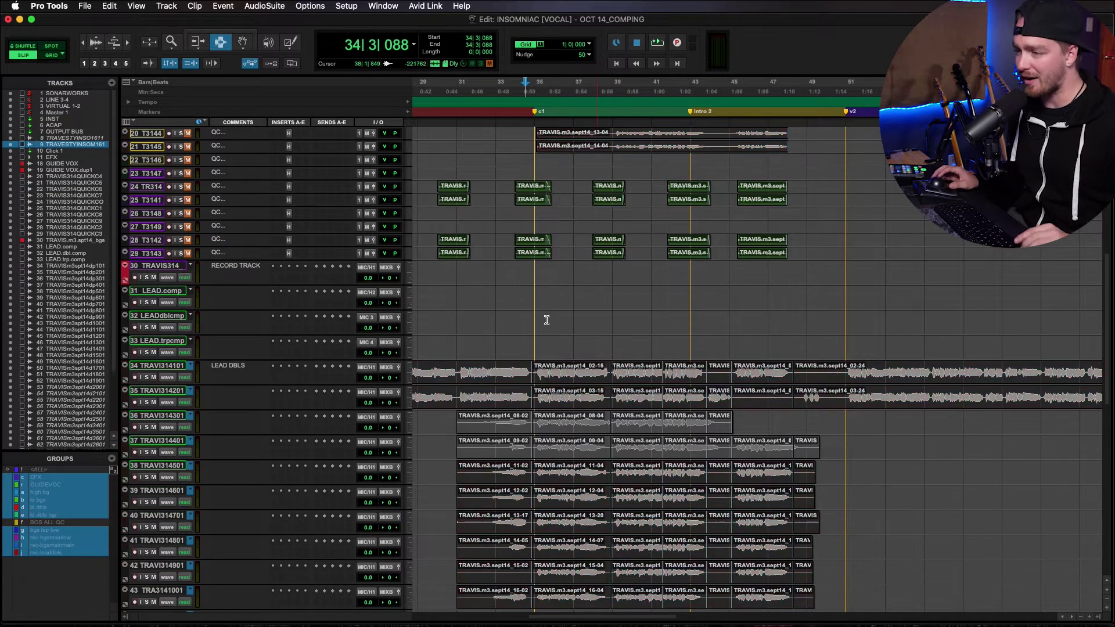
pyautogui.scroll(-3, 524, 410)
pyautogui.press('super+shift+g')
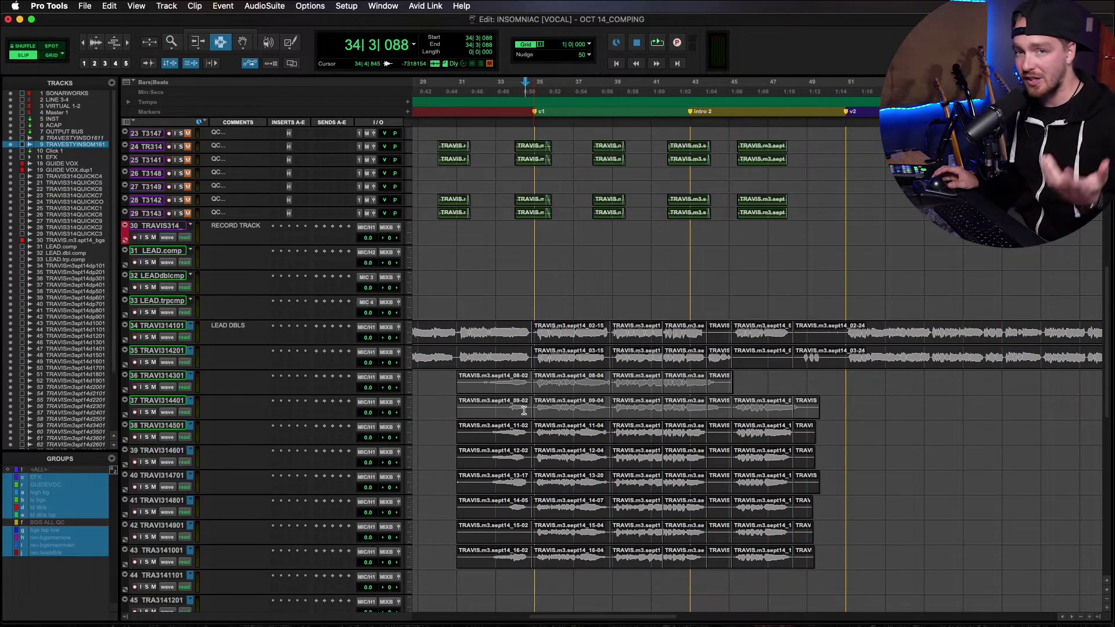
# - Select the first chorus phrase clip on track 34 with the Grabber tool and solo that track
pyautogui.press('F8')
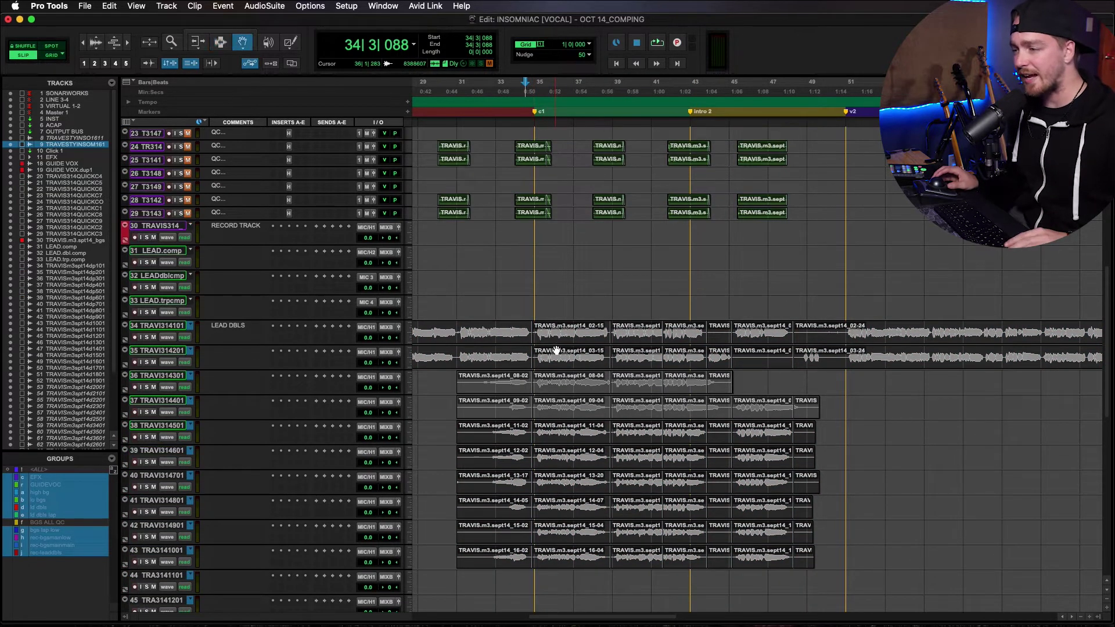
pyautogui.click(563, 332)
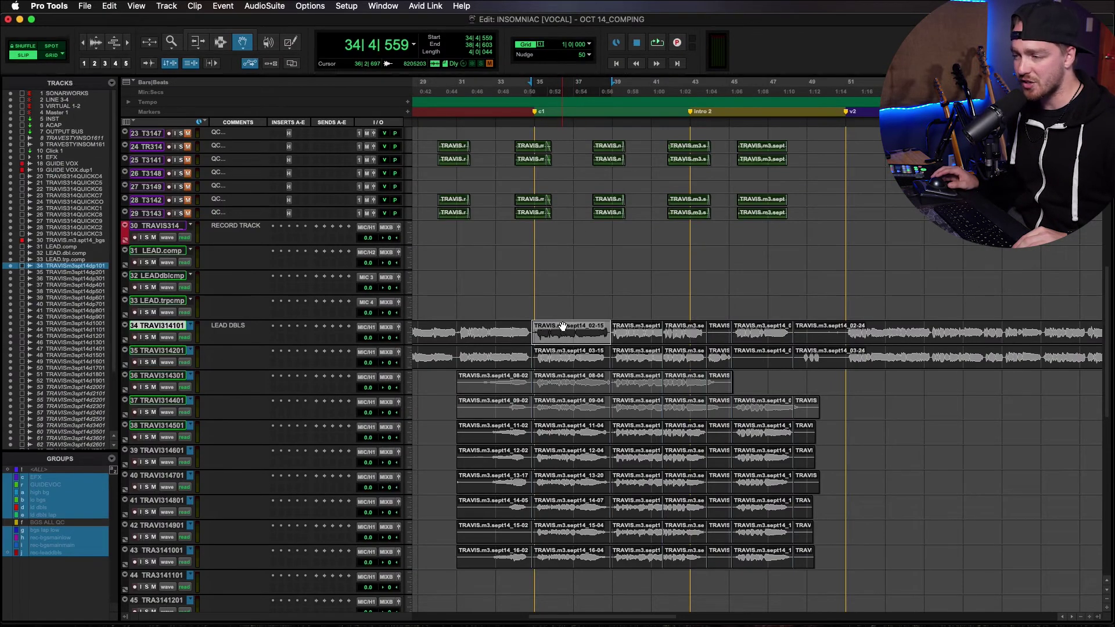
pyautogui.hotkey('shift', 's')
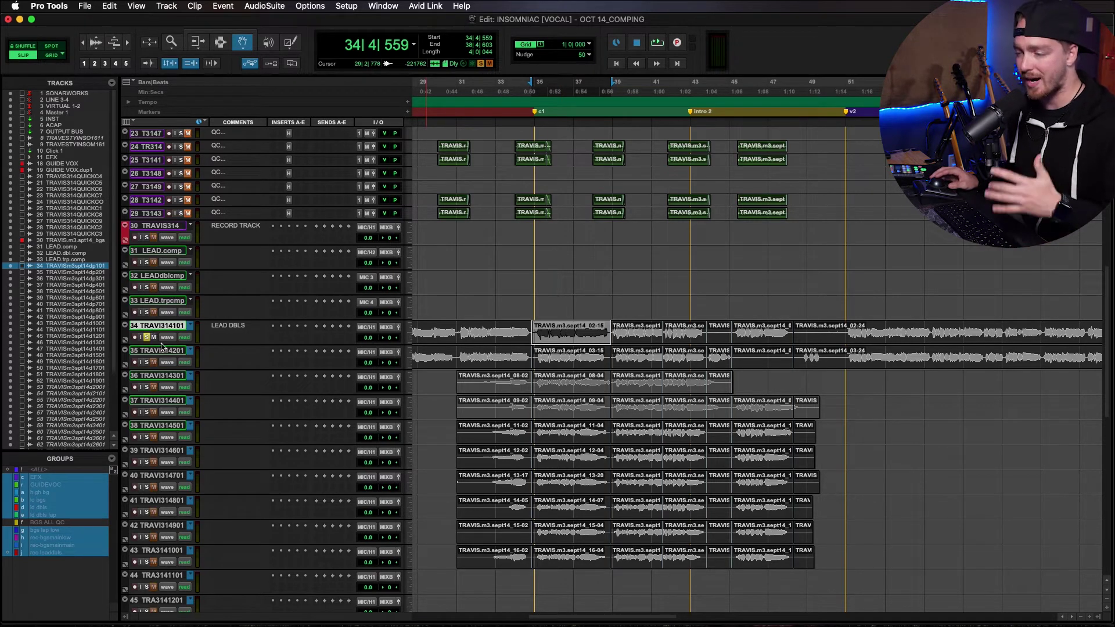
pyautogui.press('super+bracketright')
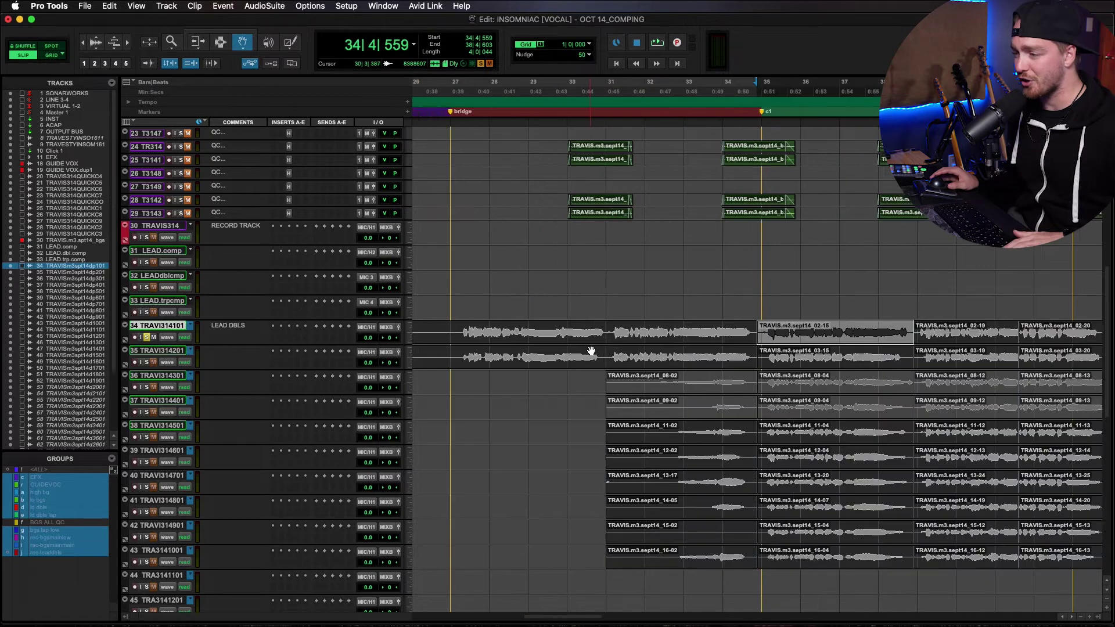
pyautogui.hscroll(3, 652, 341)
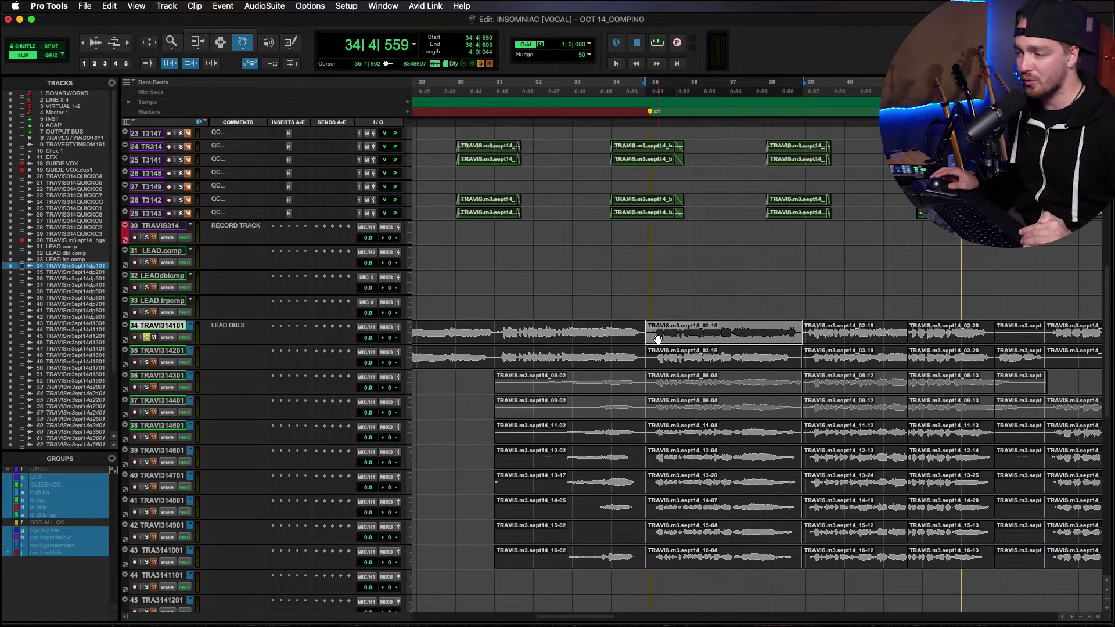
# - Compare the first chorus phrase's takes on tracks 34, 35 and 38, and play the take on track 38
pyautogui.click(700, 356)
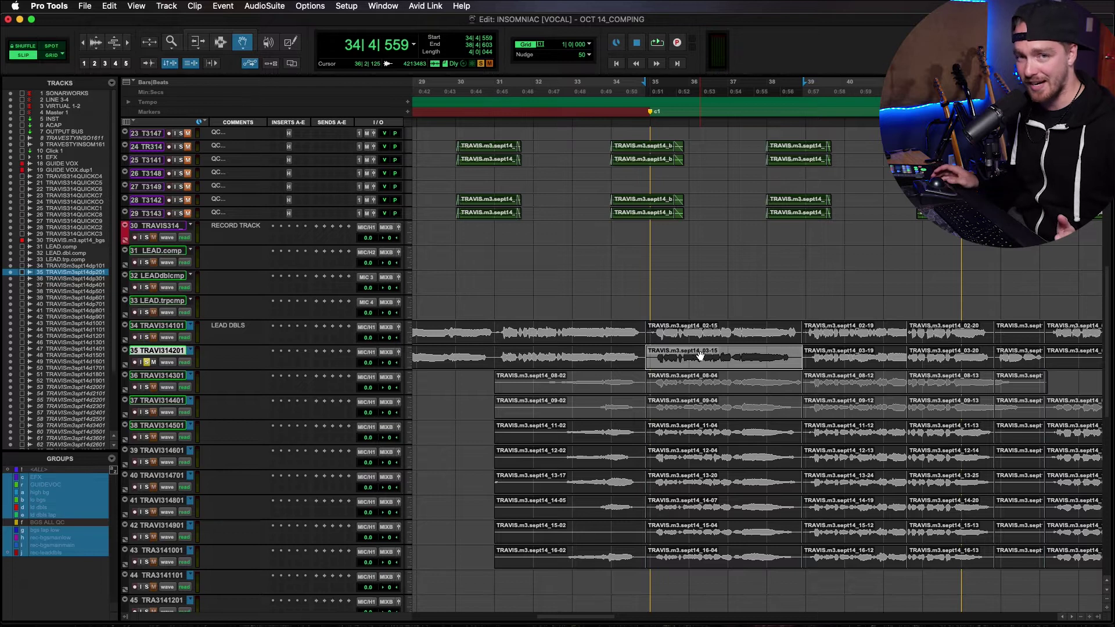
pyautogui.click(716, 417)
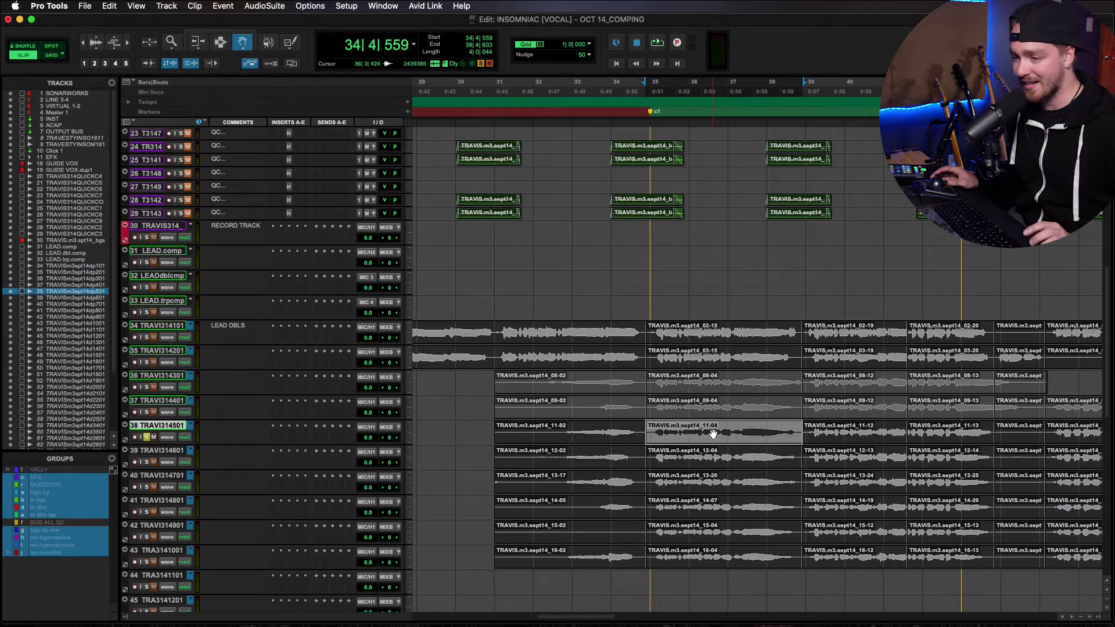
pyautogui.click(712, 339)
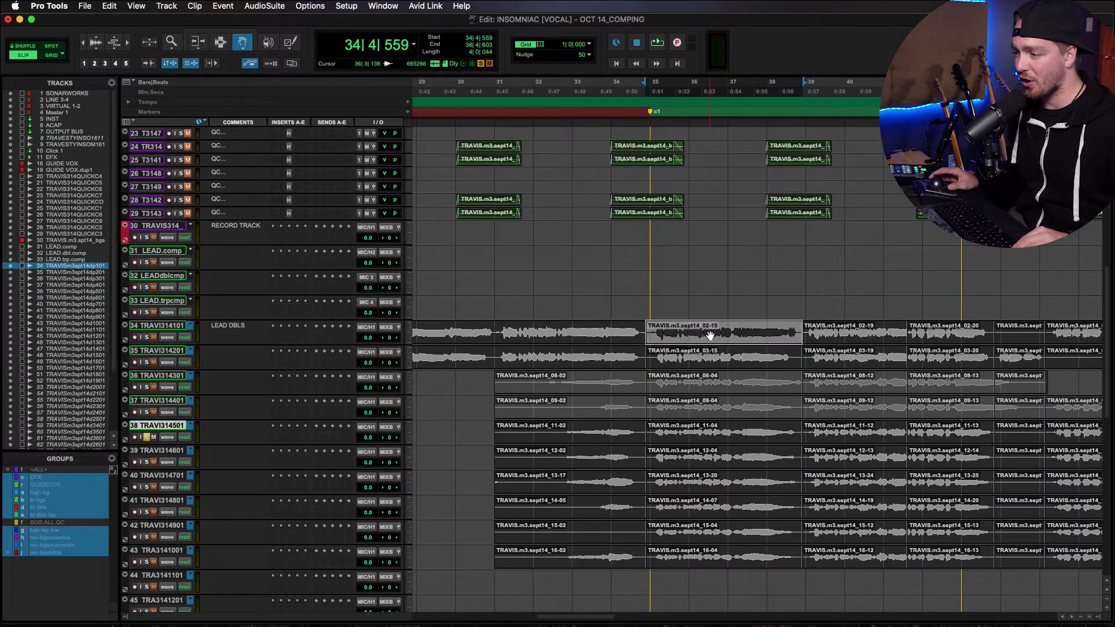
pyautogui.click(713, 437)
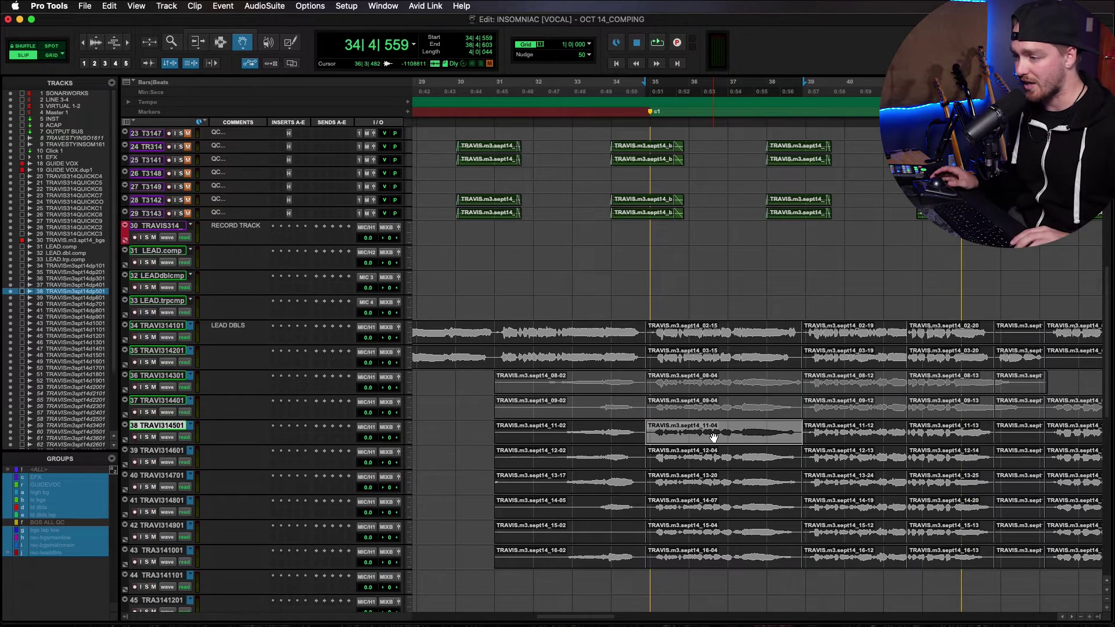
pyautogui.press('space')
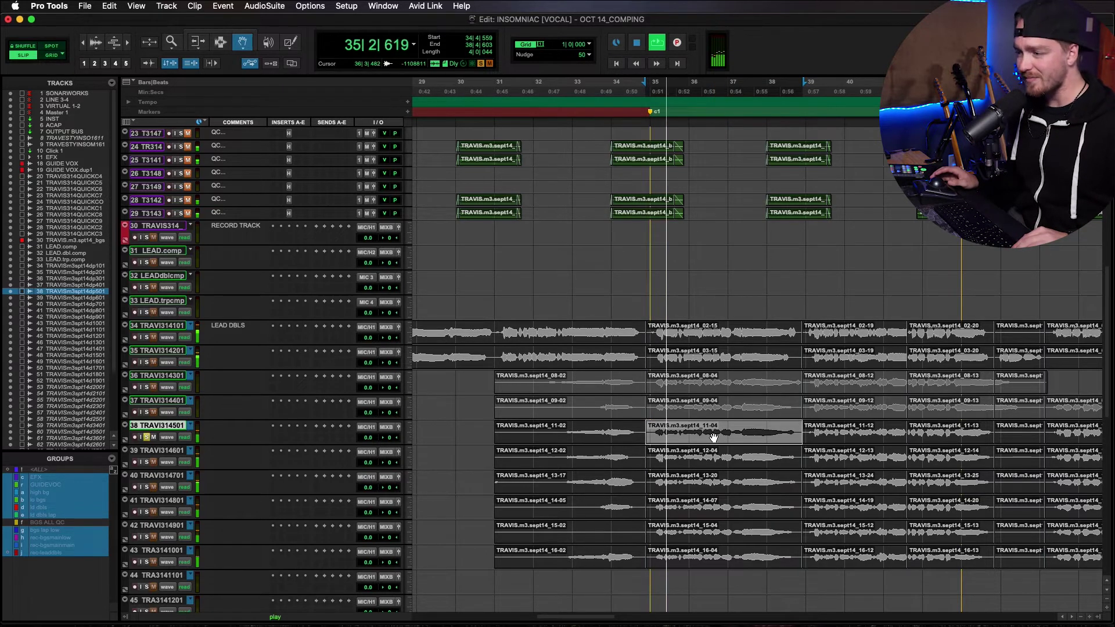
# - Audition the first chorus phrase's takes on tracks 39, 40 and 41, moving the solo from take to take
pyautogui.click(711, 458)
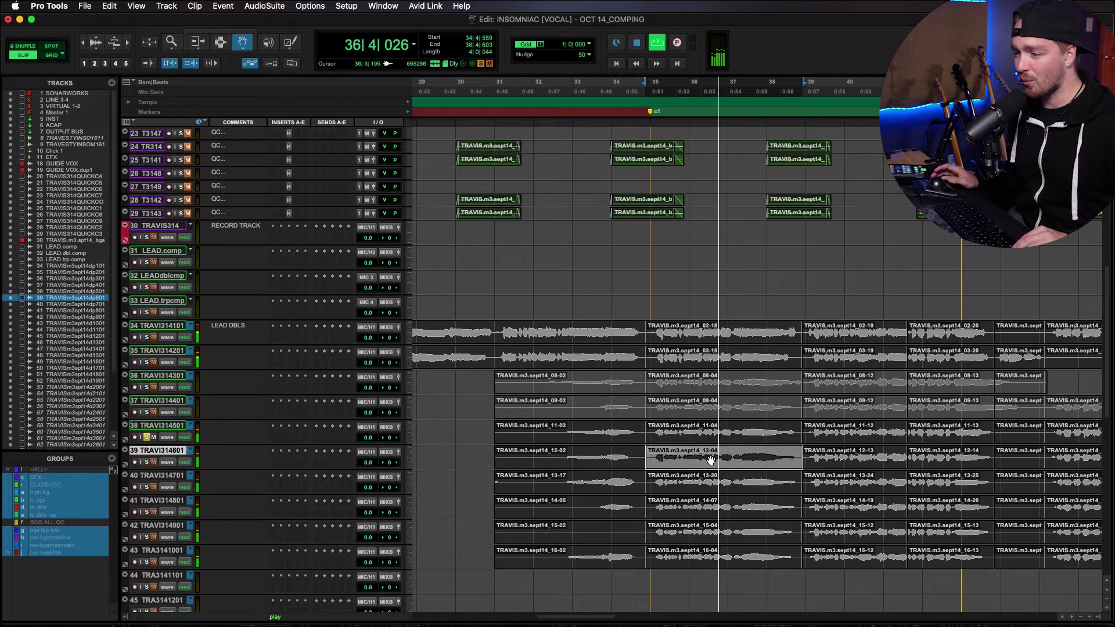
pyautogui.hotkey('shift', 's')
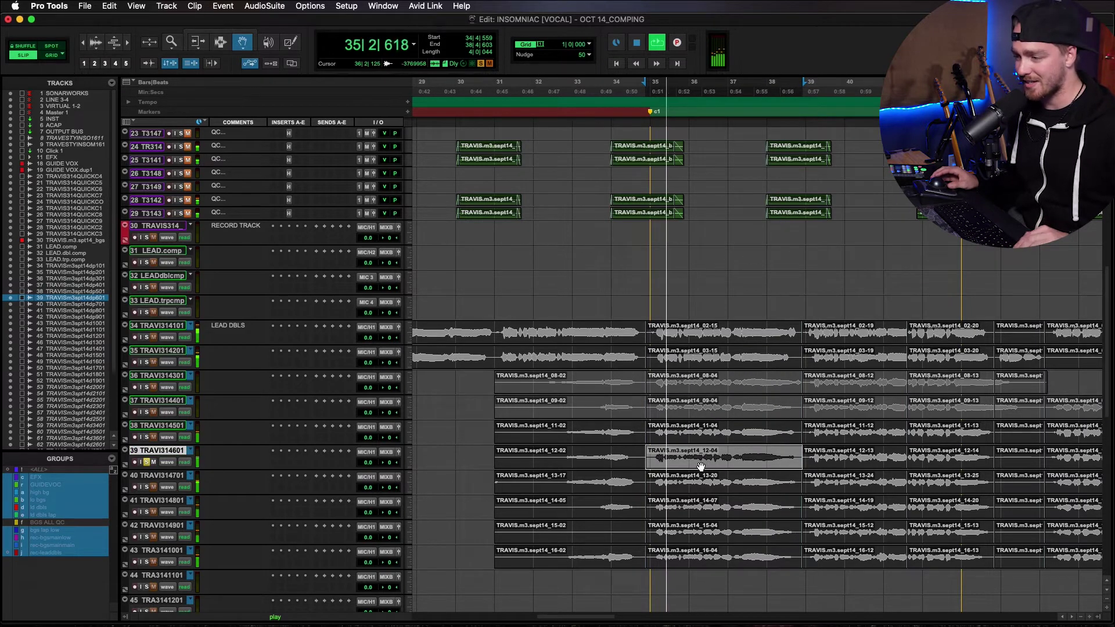
pyautogui.click(699, 485)
pyautogui.press('space')
pyautogui.click(695, 510)
pyautogui.hotkey('shift', 's')
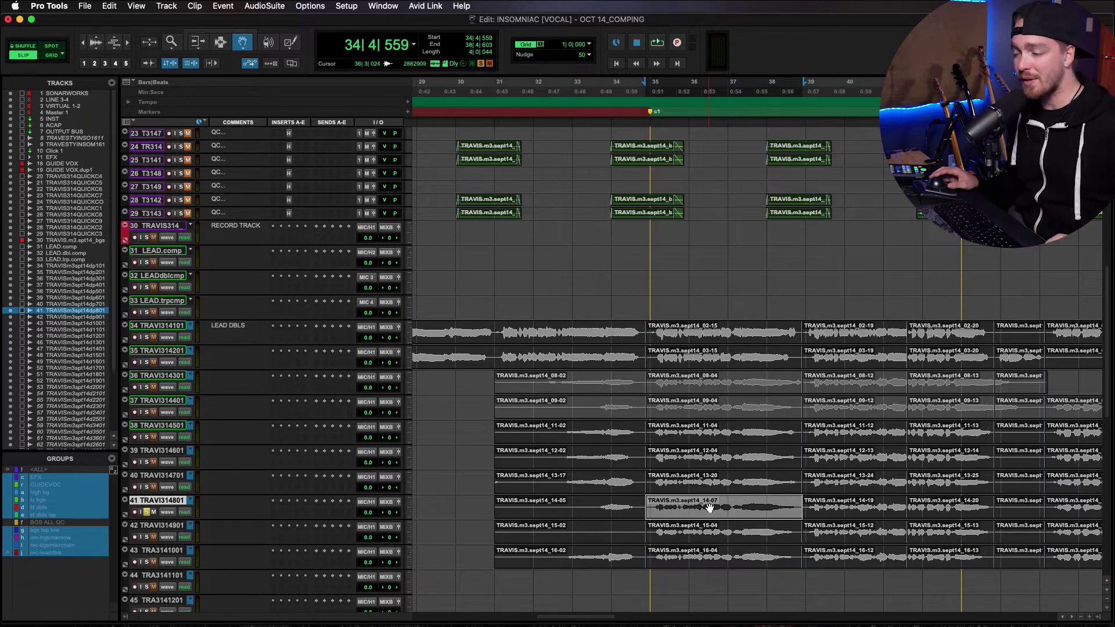
# - Move the first chorus phrase clips 14-07, 13-20 and 16-04 to the lead, double and triple comp tracks respectively
pyautogui.moveTo(709, 508); pyautogui.dragTo(715, 256)
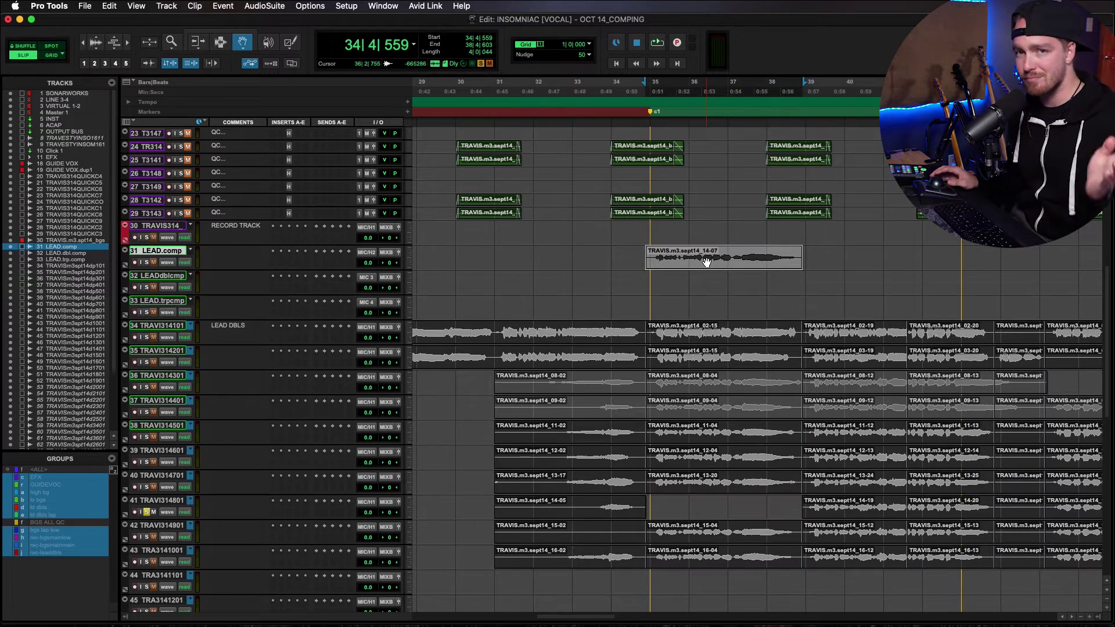
pyautogui.click(711, 486)
pyautogui.moveTo(711, 487); pyautogui.dragTo(715, 279)
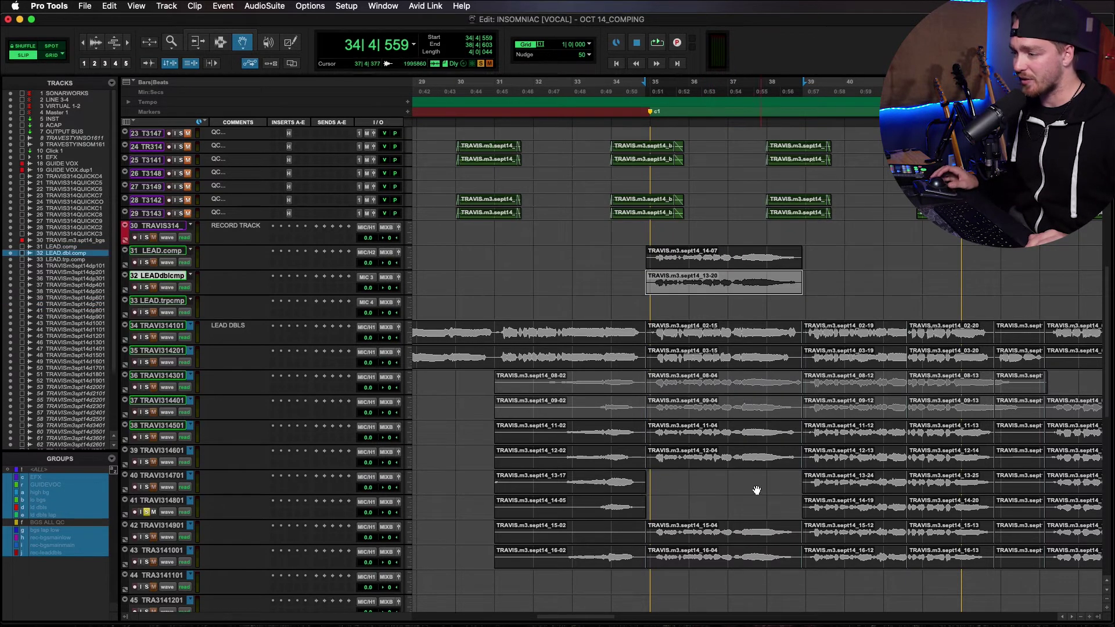
pyautogui.click(719, 561)
pyautogui.moveTo(719, 561); pyautogui.dragTo(715, 317)
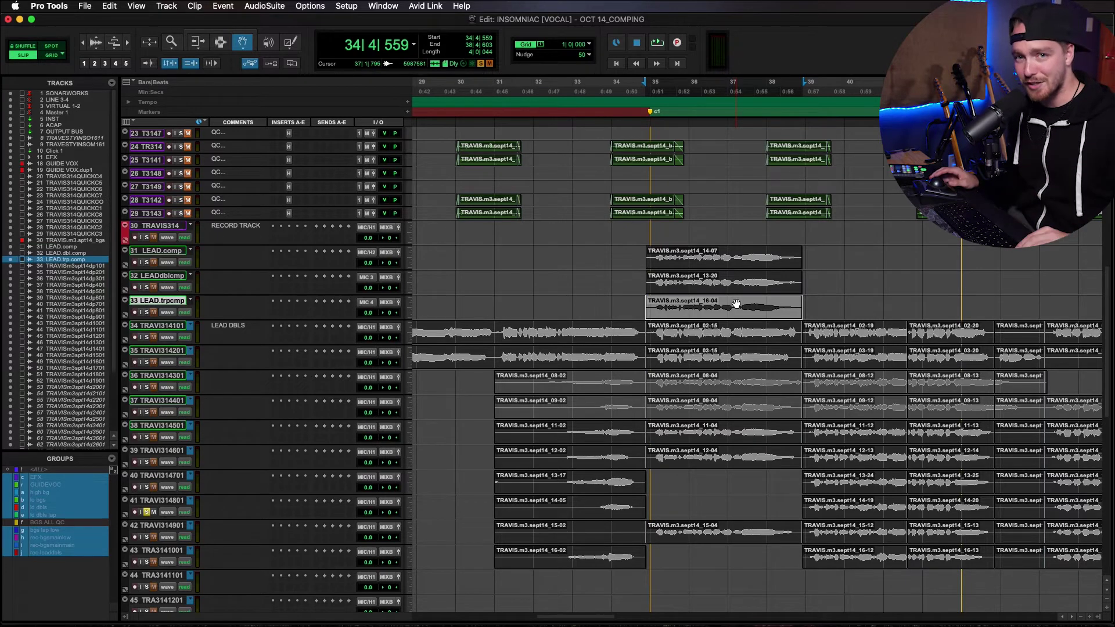
# - Play the second chorus phrase and move its clips 02-19, 12-13 and 16-12 to the lead, double and triple comp tracks
pyautogui.hscroll(5, 736, 304)
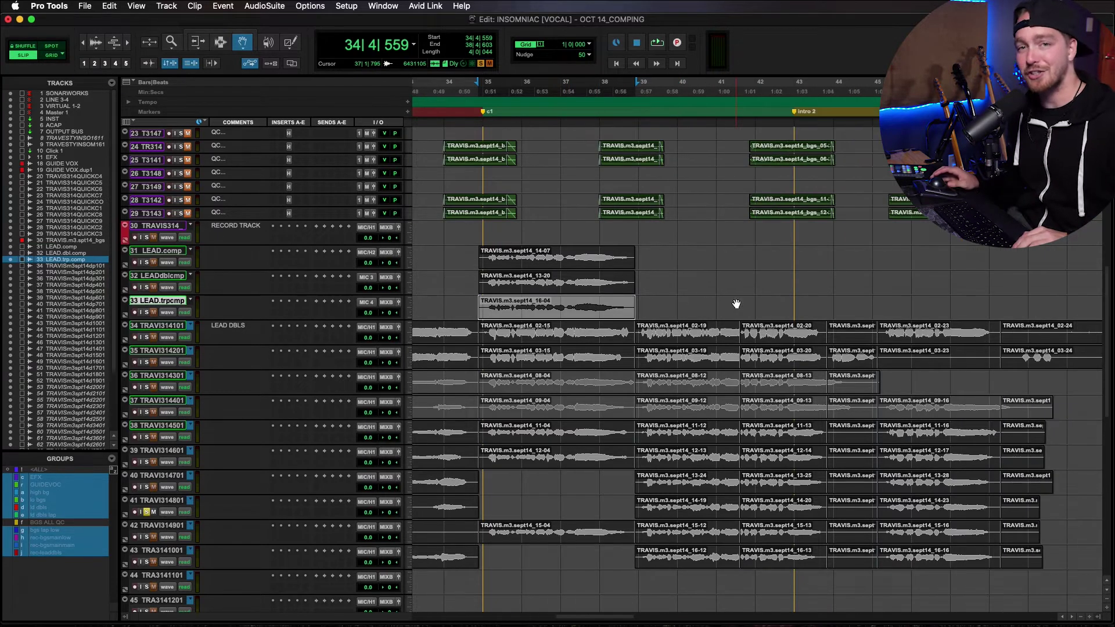
pyautogui.click(687, 339)
pyautogui.press('space')
pyautogui.moveTo(685, 337); pyautogui.dragTo(685, 255)
pyautogui.moveTo(685, 456); pyautogui.dragTo(687, 283)
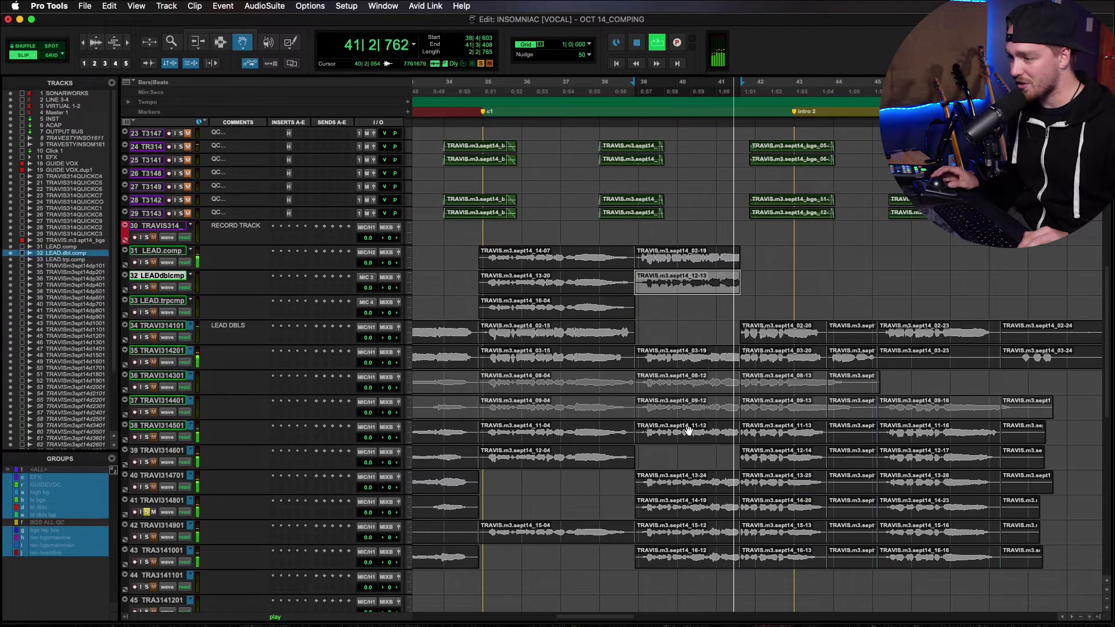
pyautogui.moveTo(677, 558); pyautogui.dragTo(677, 322)
pyautogui.press('space')
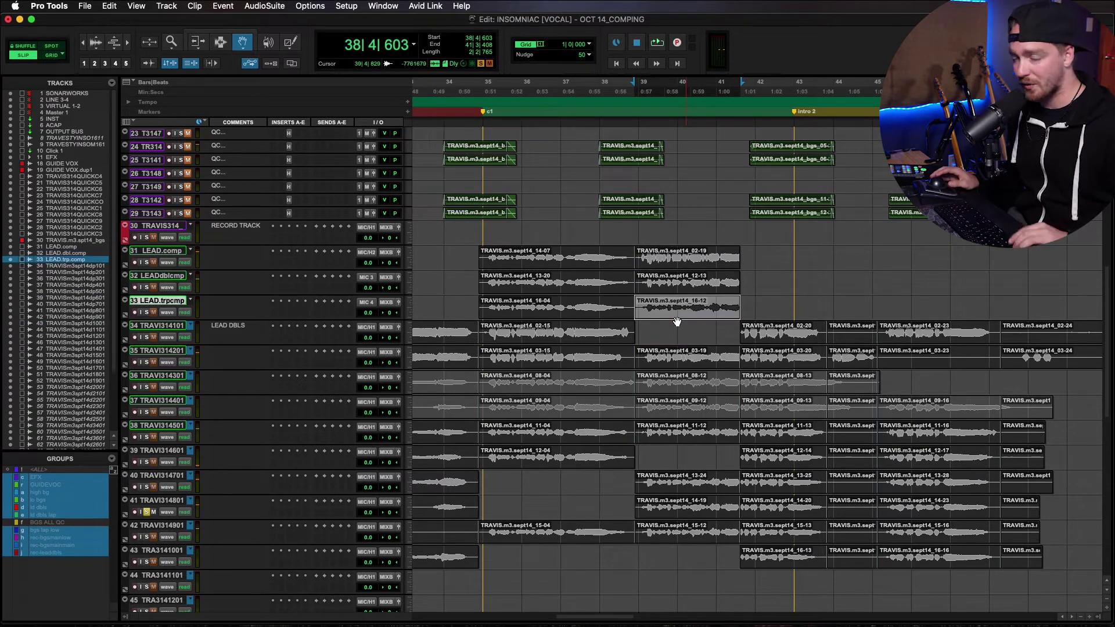
# - Comp the third chorus phrase from clips 12-14, 11-13 and 16-13, and the bar 45 phrase from 12-17, 14-23 and 13-28
pyautogui.click(764, 464)
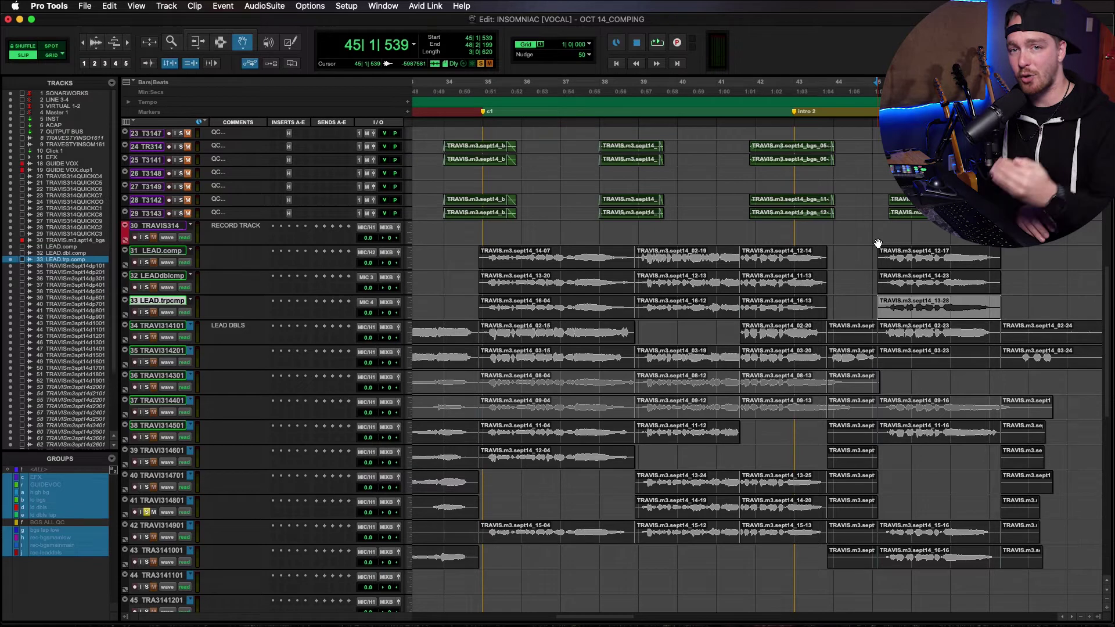
# - Separate the phrase spanning bars 34 to 35 into its own clips on the six recorded main low background vocal tracks
pyautogui.press('F7')
pyautogui.scroll(-5, 452, 394)
pyautogui.click(456, 394)
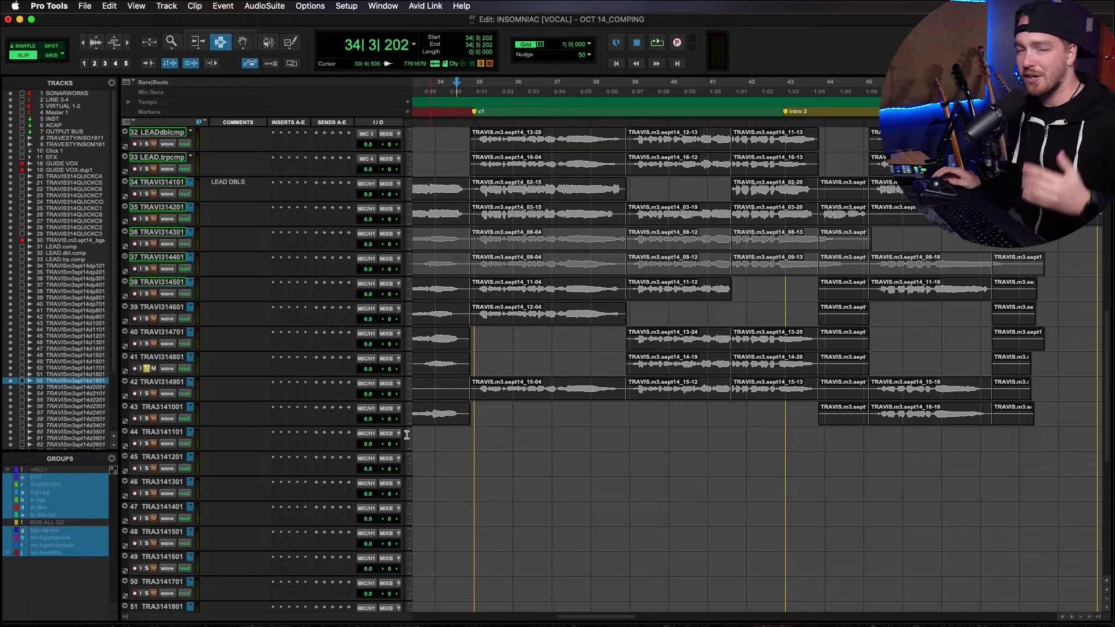
pyautogui.scroll(-5, 401, 482)
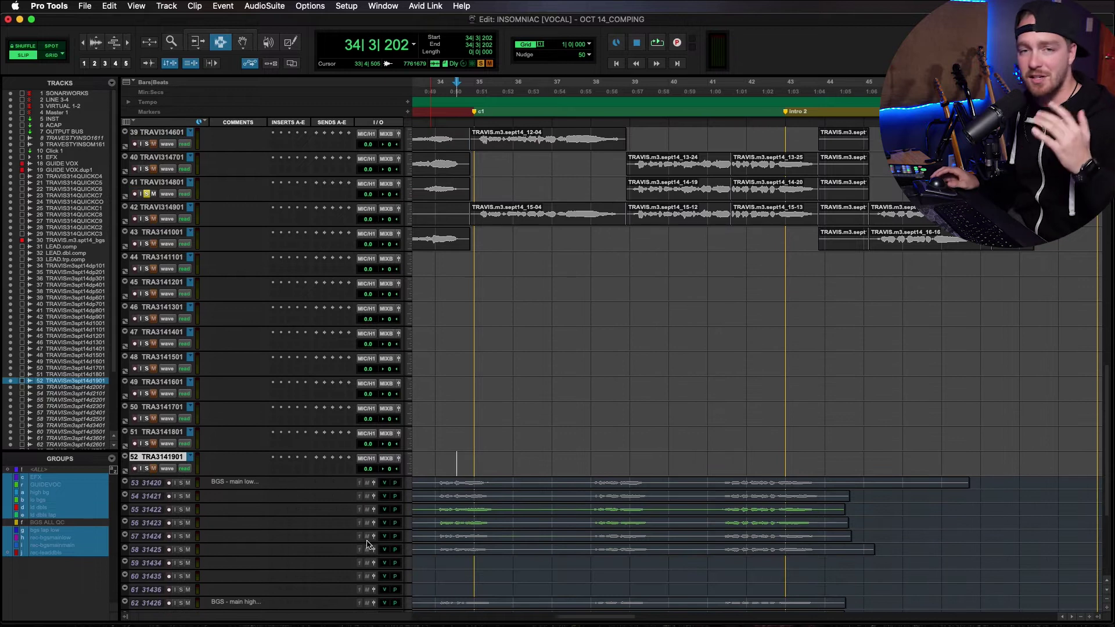
pyautogui.moveTo(437, 479); pyautogui.dragTo(491, 588)
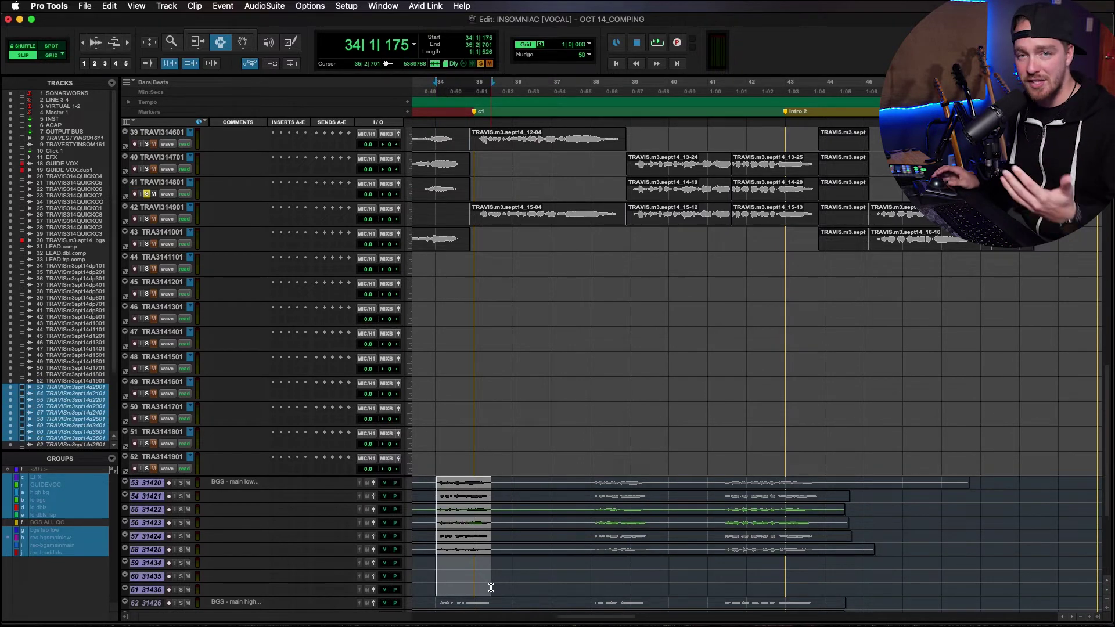
pyautogui.click(437, 487)
pyautogui.moveTo(435, 487); pyautogui.dragTo(507, 550)
pyautogui.press('super+e')
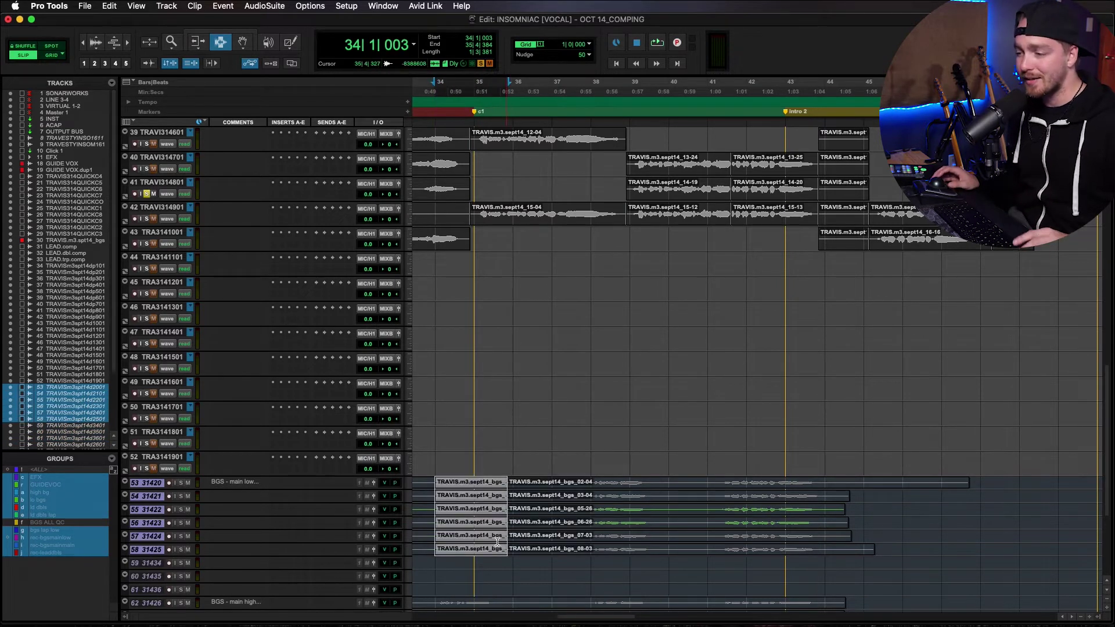
# - Create two new mono audio tracks below track 52, directly above the main low background vocals
pyautogui.click(468, 465)
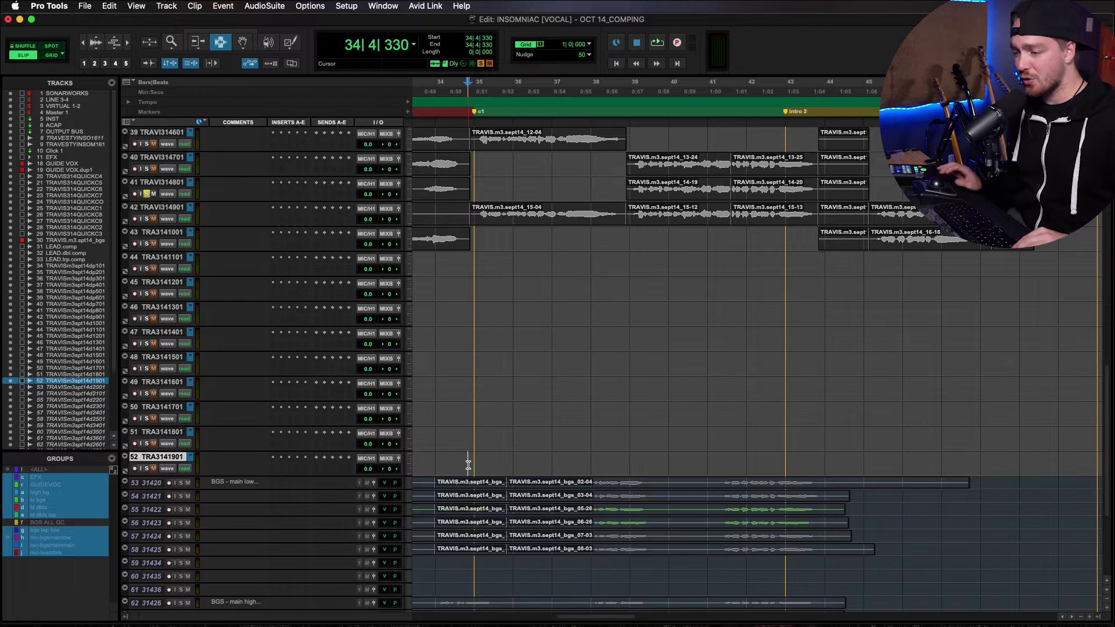
pyautogui.press('shift+super+n')
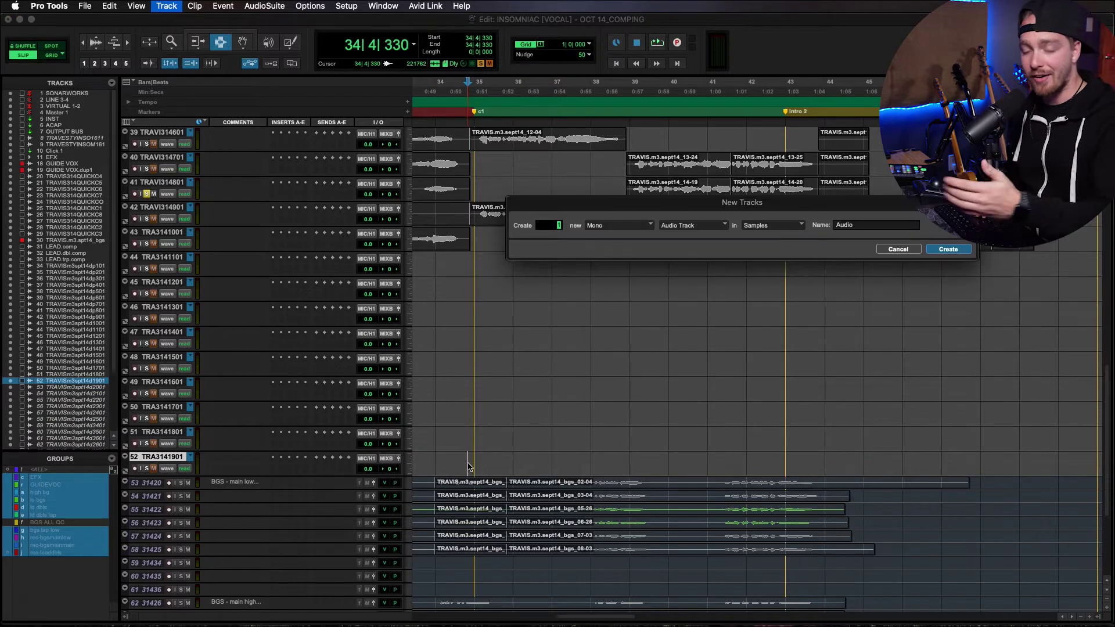
pyautogui.write('2')
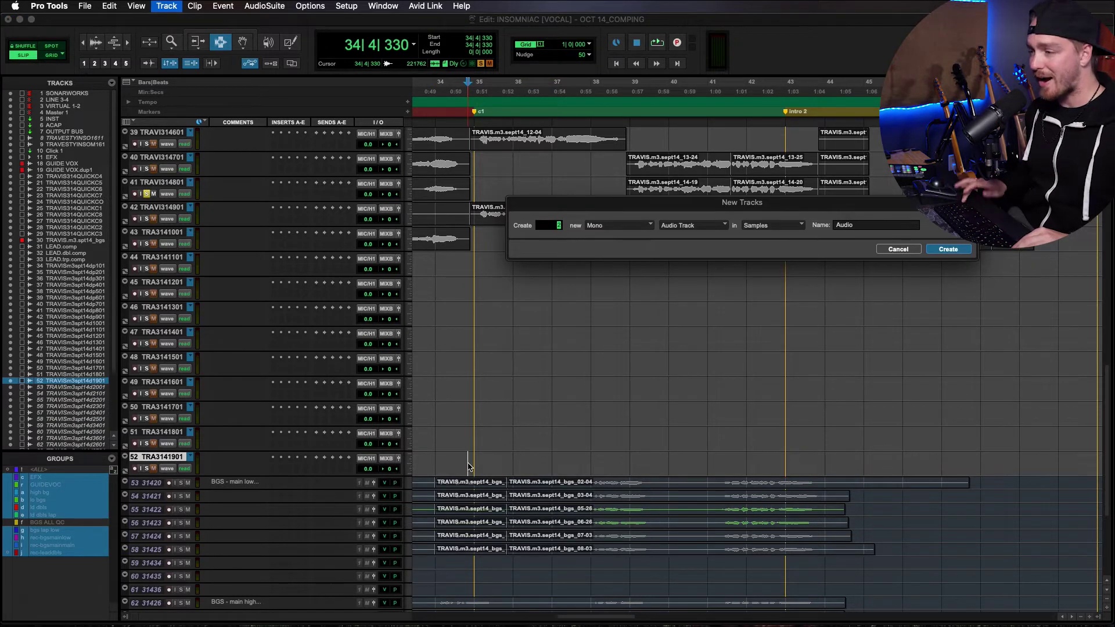
pyautogui.press('Return')
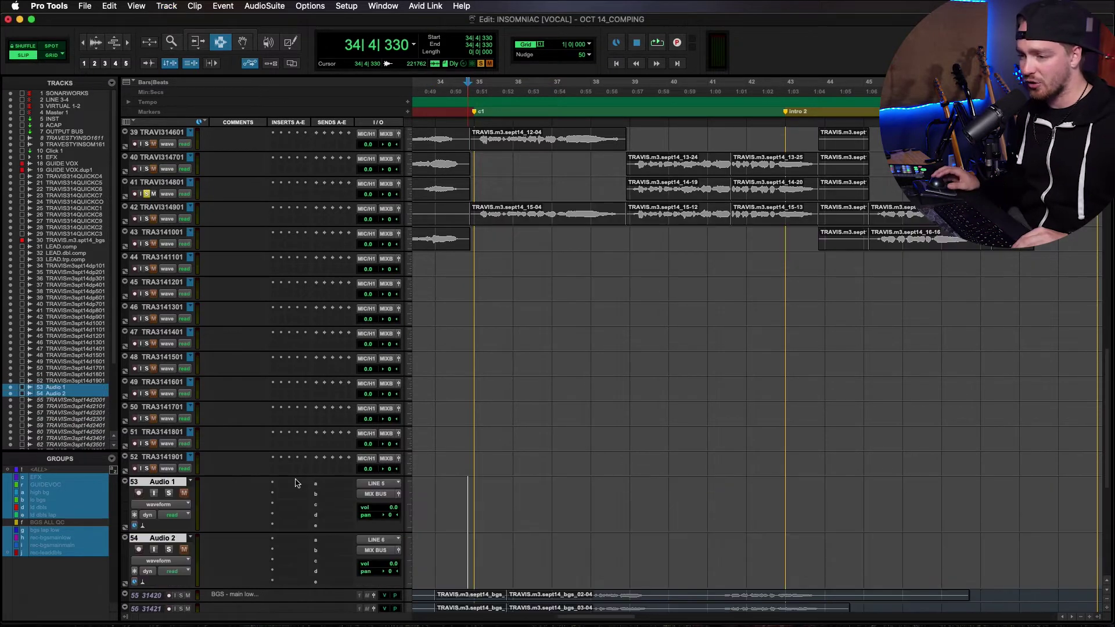
# - Rename the two new audio tracks as BG.low.comp and BG.low.dbl.comp
pyautogui.doubleClick(165, 487)
pyautogui.write('BG.low.comp')
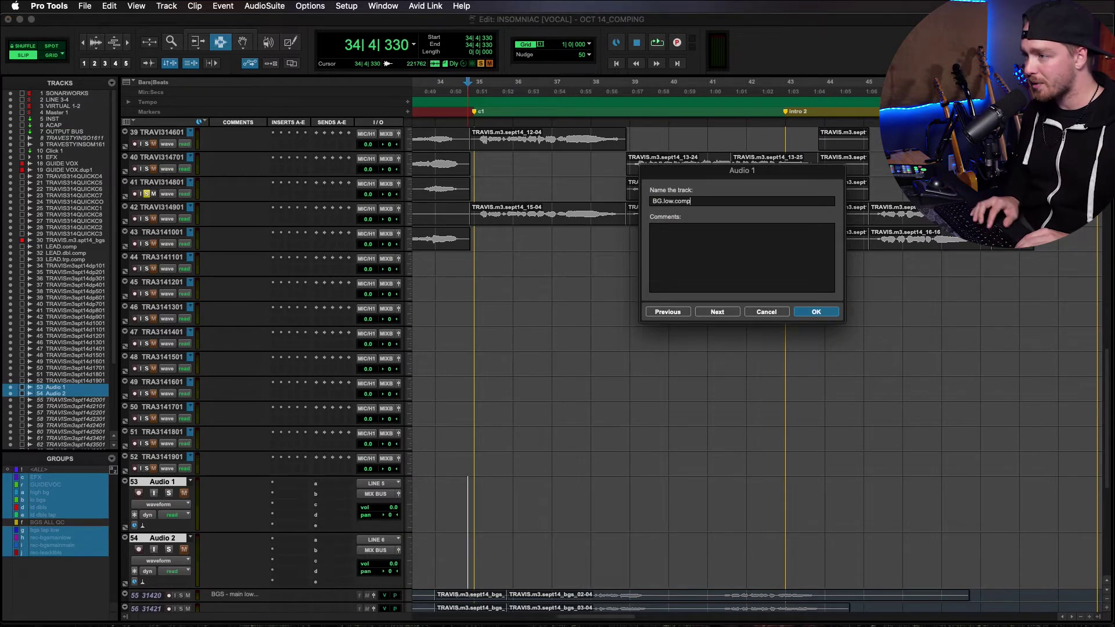
pyautogui.press('super+a')
pyautogui.press('super+c')
pyautogui.press('super+Right')
pyautogui.press('super+v')
pyautogui.press('BackSpace')
pyautogui.press('BackSpace')
pyautogui.press('BackSpace')
pyautogui.press('BackSpace')
pyautogui.write('dbl.comp')
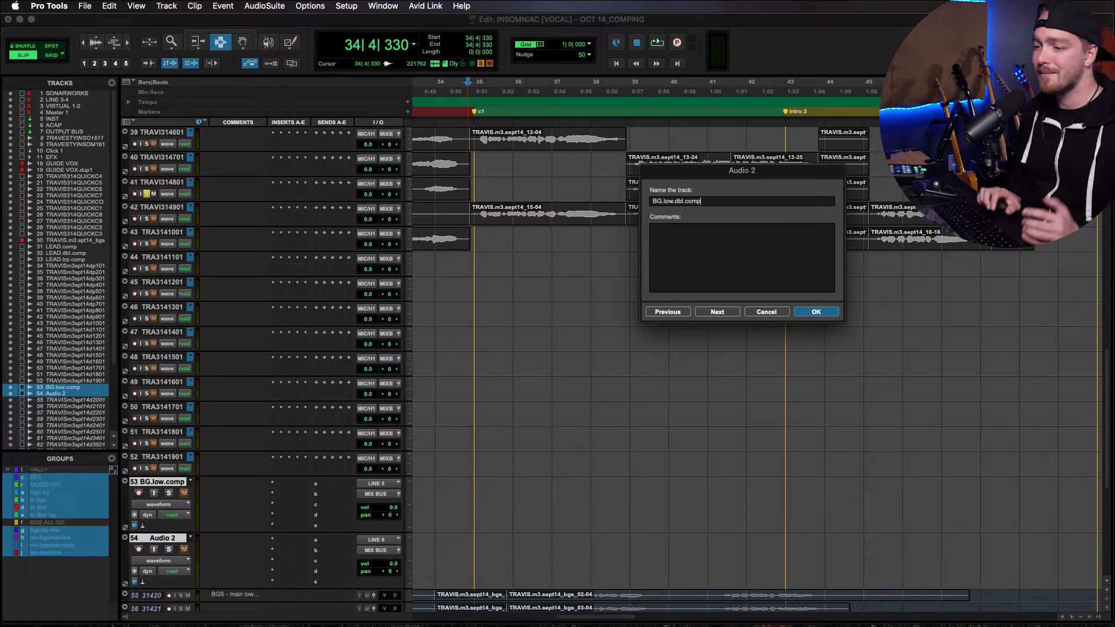
pyautogui.press('Return')
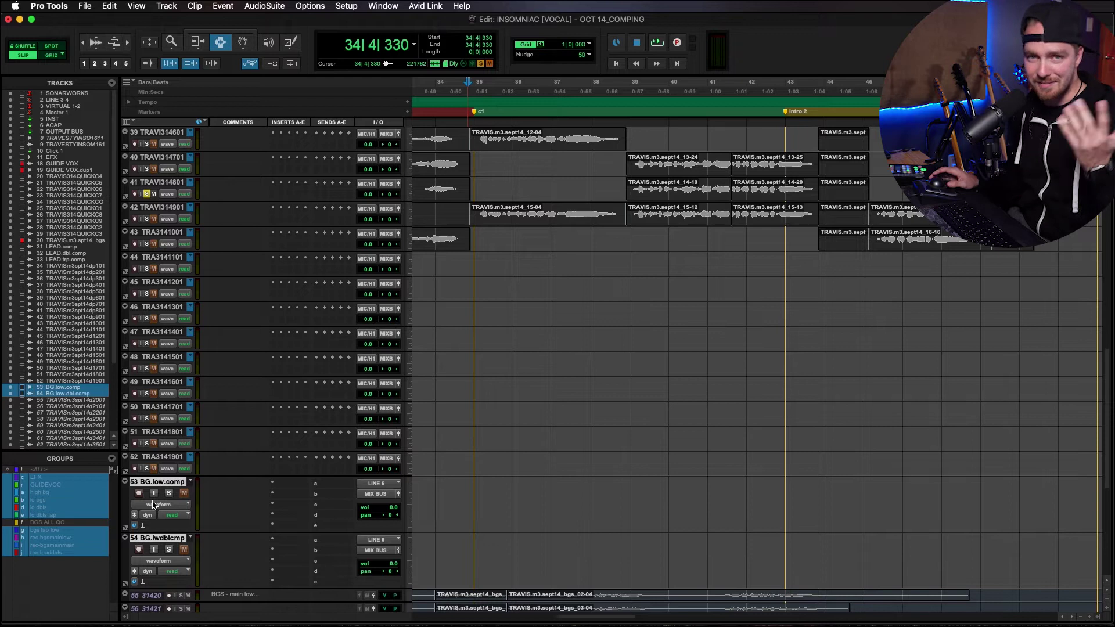
# - Reduce the height of the two background low comp tracks and clear the track selection
pyautogui.hotkey('ctrl', 'Up')
pyautogui.hotkey('ctrl', 'Up')
pyautogui.scroll(-3, 523, 494)
pyautogui.click(472, 564)
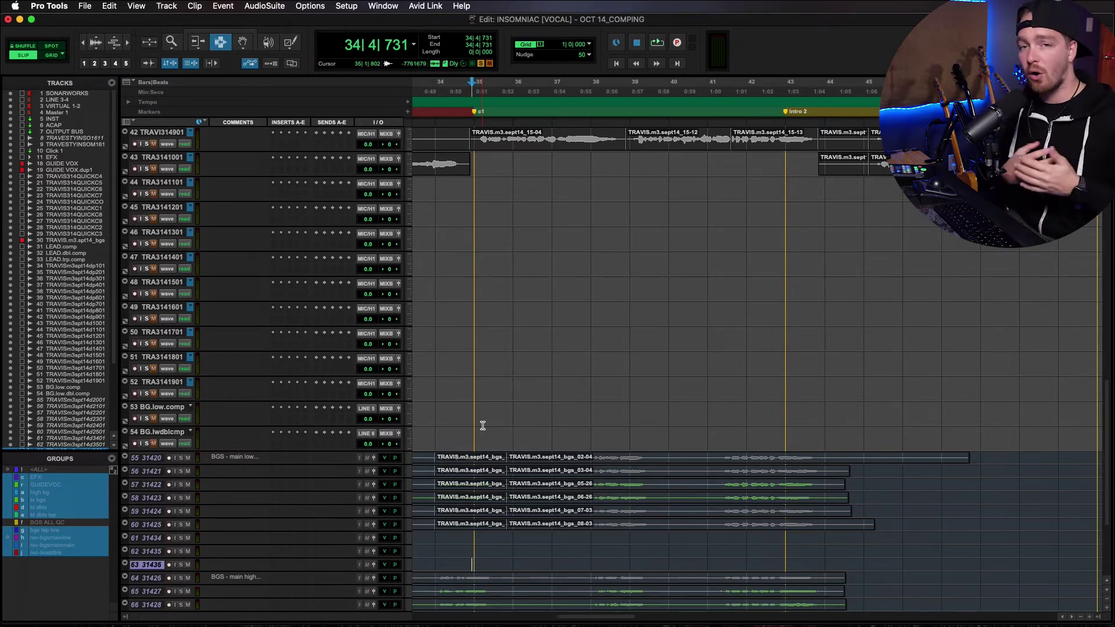
# - Examine the quick comp tracks above the lead comps in a zoomed-out view of the song sections
pyautogui.scroll(10, 504, 443)
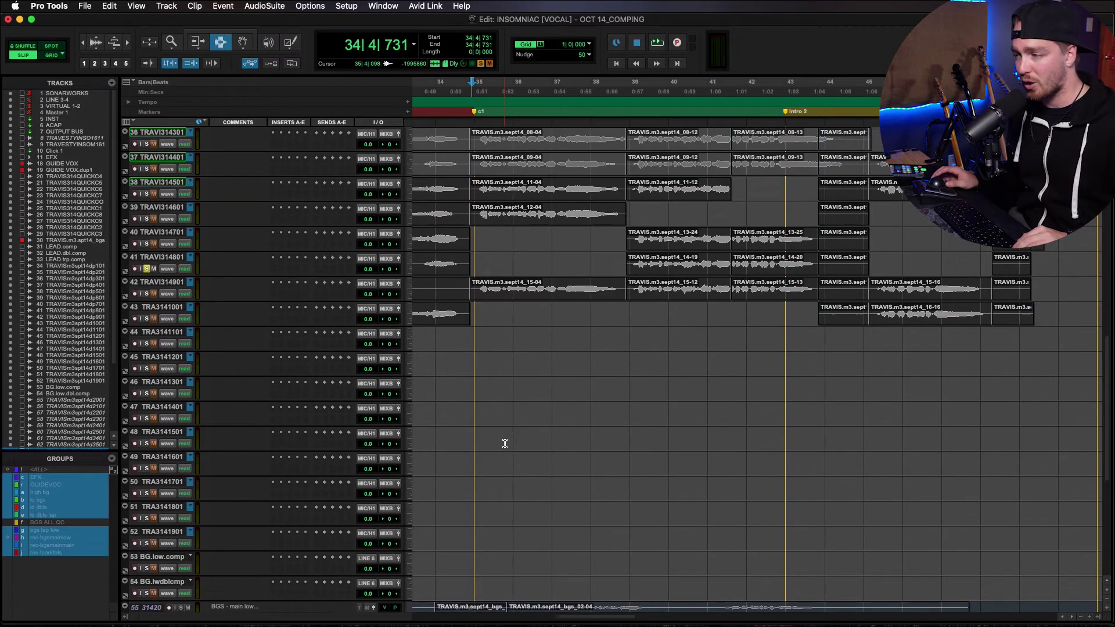
pyautogui.press('r')
pyautogui.scroll(5, 510, 443)
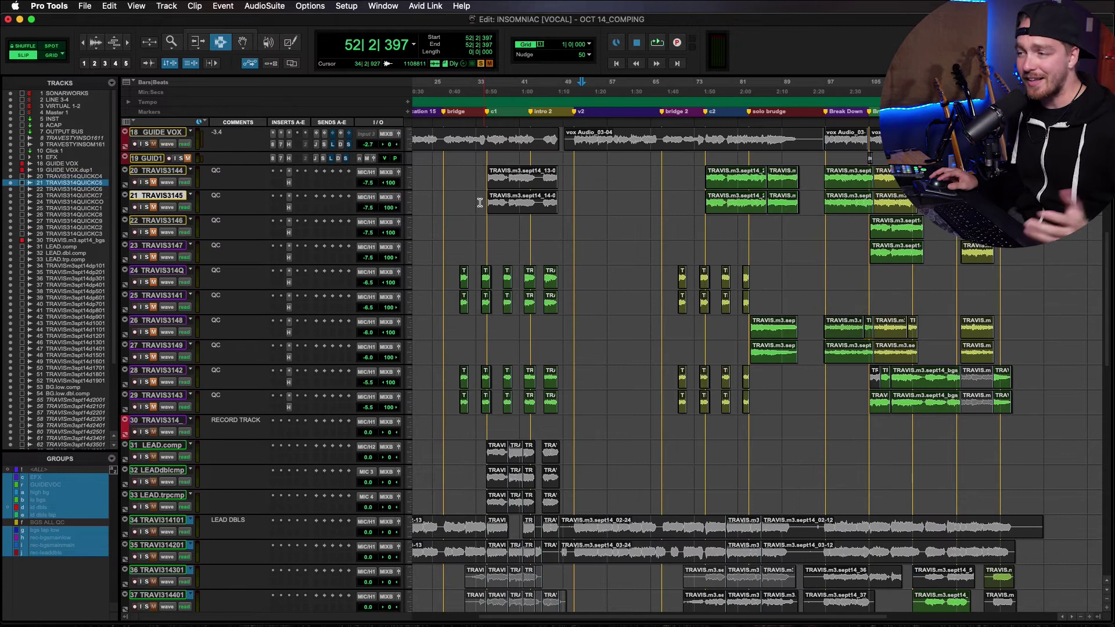
pyautogui.scroll(5, 584, 223)
pyautogui.press('r')
pyautogui.moveTo(473, 167); pyautogui.dragTo(638, 375)
pyautogui.click(614, 389)
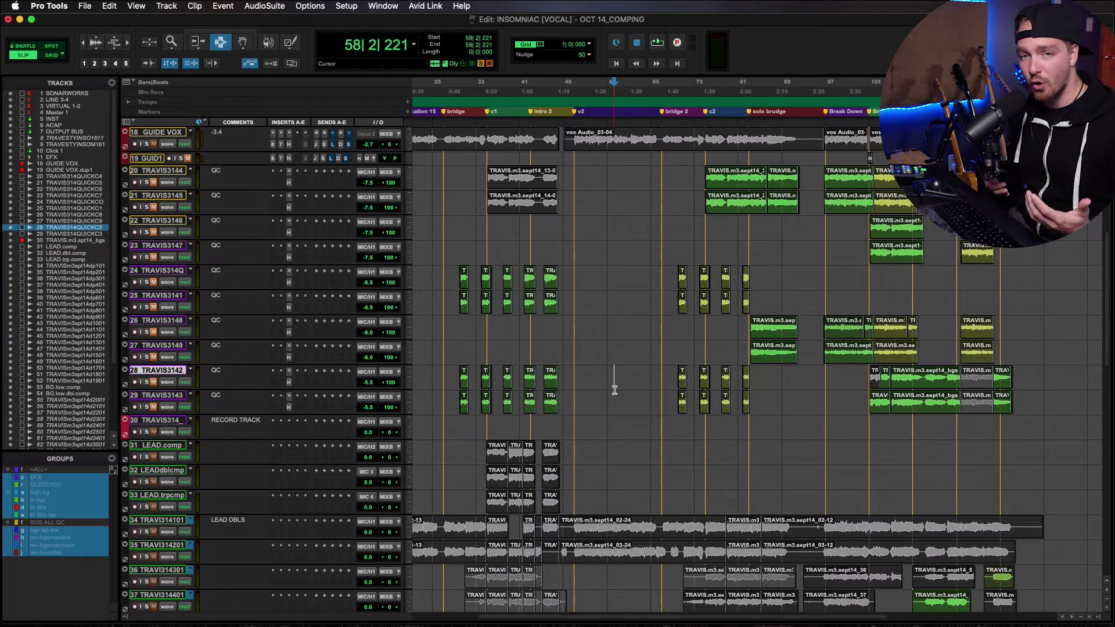
# - Select all the lead doubles tracks from 34 through 52, make them inactive and shrink their height
pyautogui.scroll(-10, 615, 388)
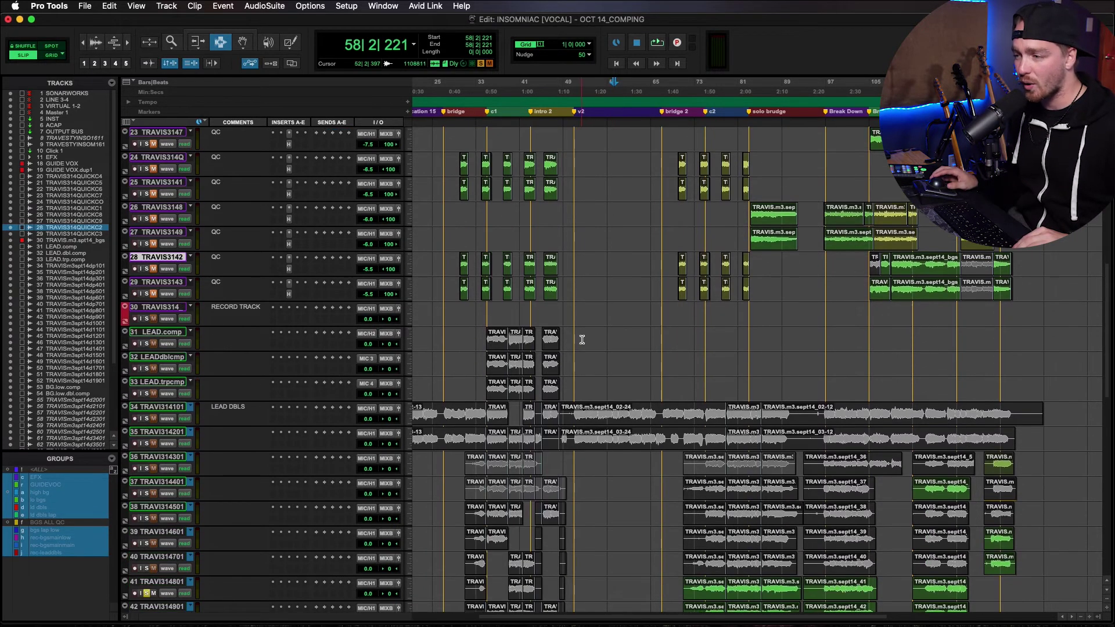
pyautogui.moveTo(586, 280); pyautogui.dragTo(638, 517)
pyautogui.scroll(-12, 638, 511)
pyautogui.hscroll(-2, 637, 509)
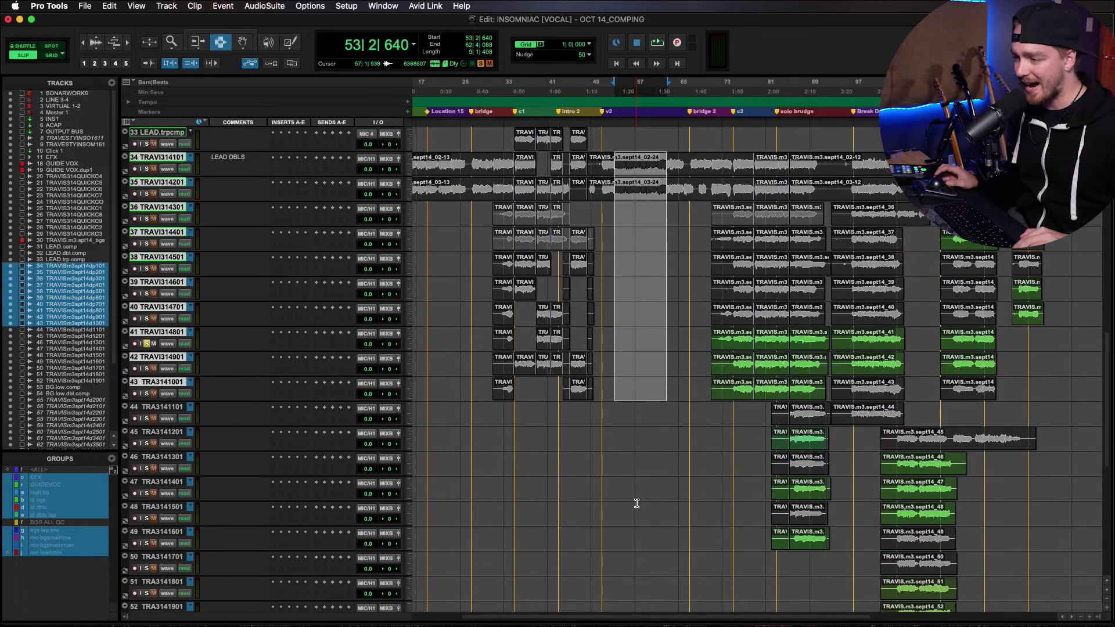
pyautogui.keyDown('shift'); pyautogui.click(168, 432); pyautogui.keyUp('shift')
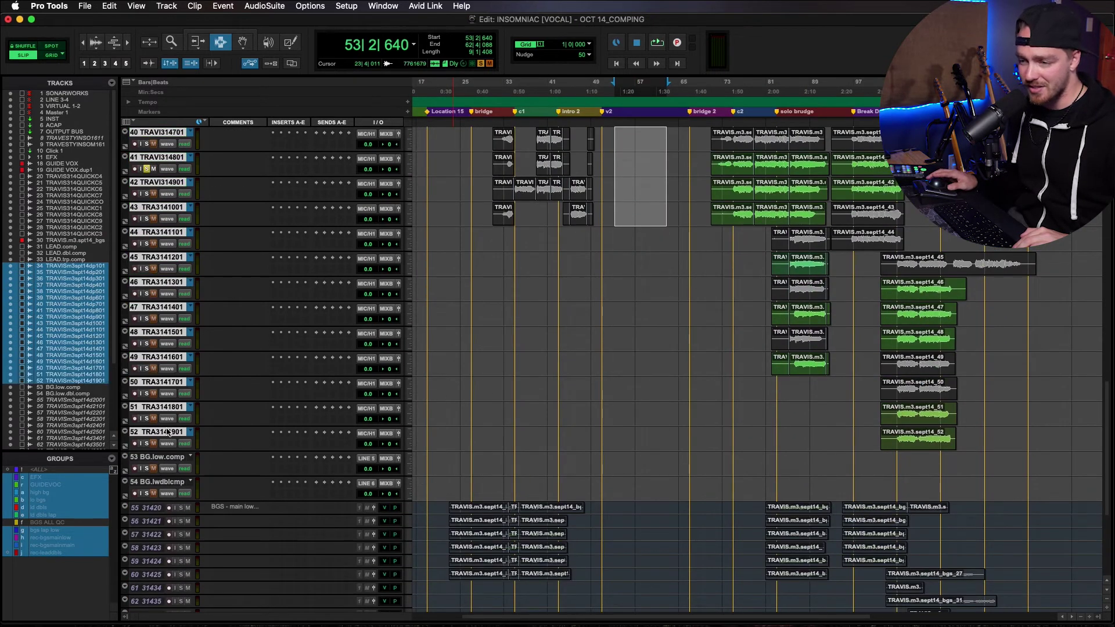
pyautogui.rightClick(168, 430)
pyautogui.click(191, 457)
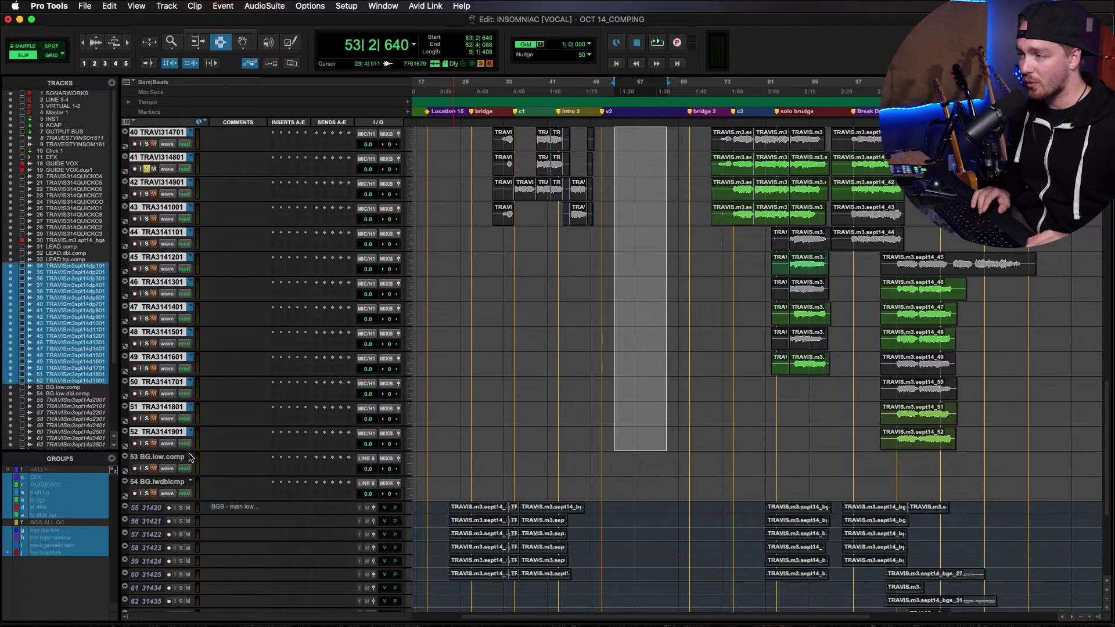
pyautogui.scroll(10, 417, 446)
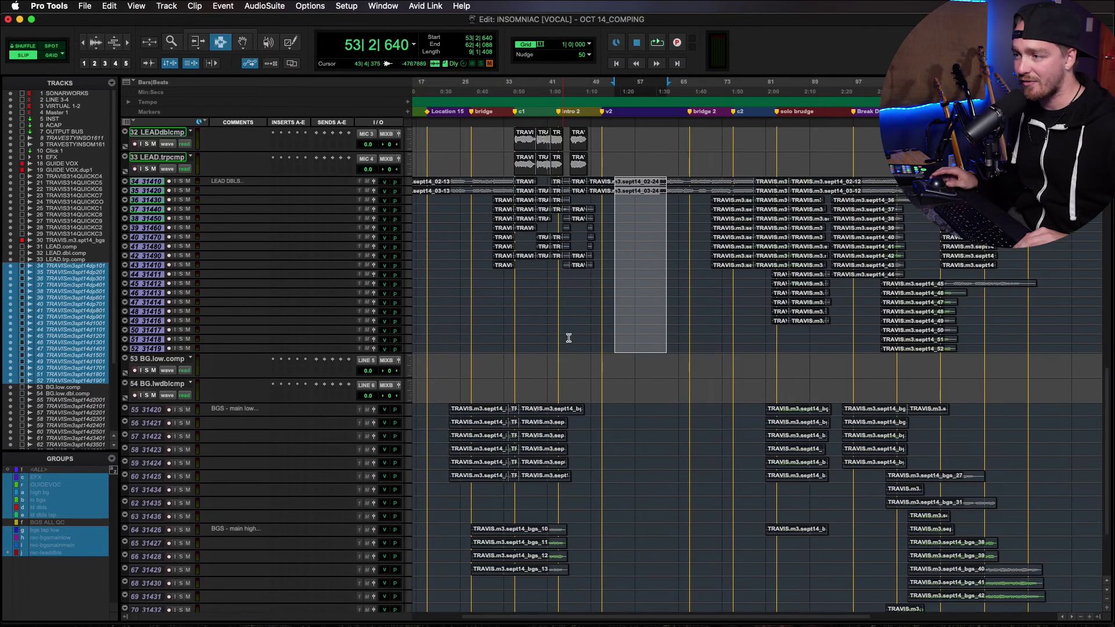
# - Go to the c1 section and heal the clip separations across the phrases on the three lead comp tracks
pyautogui.press('KP_Decimal')
pyautogui.press('1')
pyautogui.press('KP_Decimal')
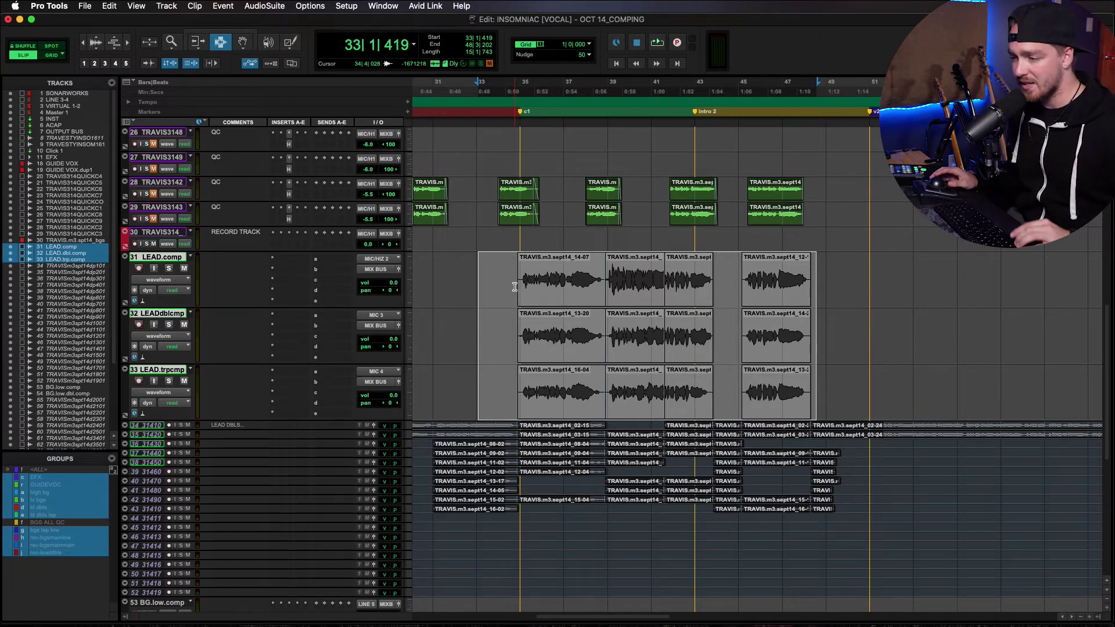
pyautogui.moveTo(503, 279); pyautogui.dragTo(840, 415)
pyautogui.press('super+h')
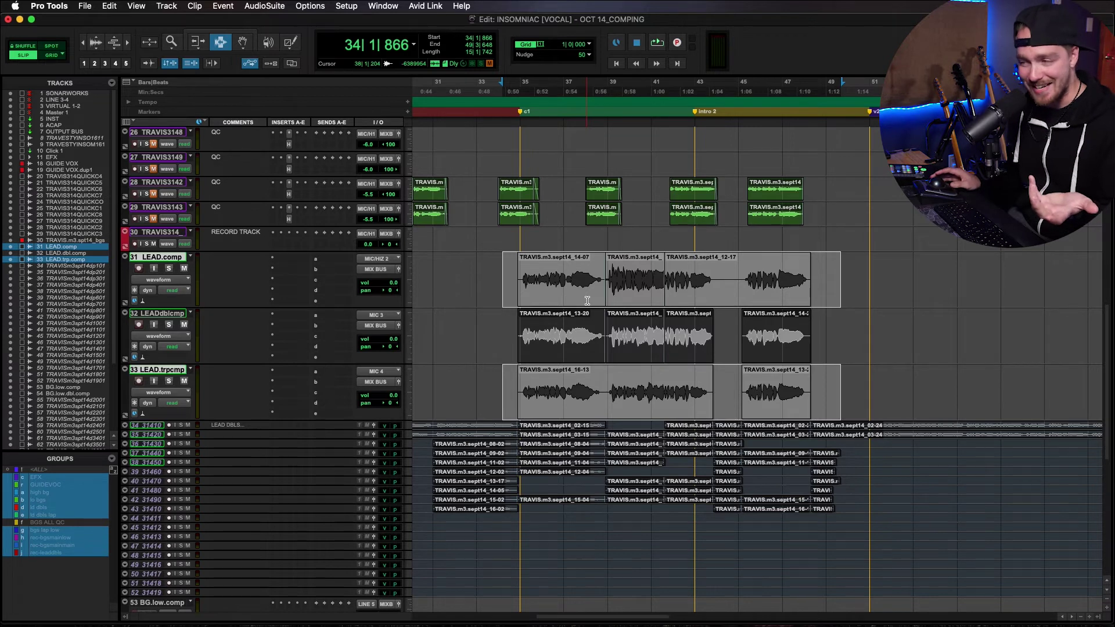
# - Add fade-ins to the first c1 clip on LEAD.comp, LEAD.dbl.comp and LEAD.trp.comp, just before bar 35
pyautogui.press('super+bracketright')
pyautogui.press('super+bracketright')
pyautogui.click(758, 278)
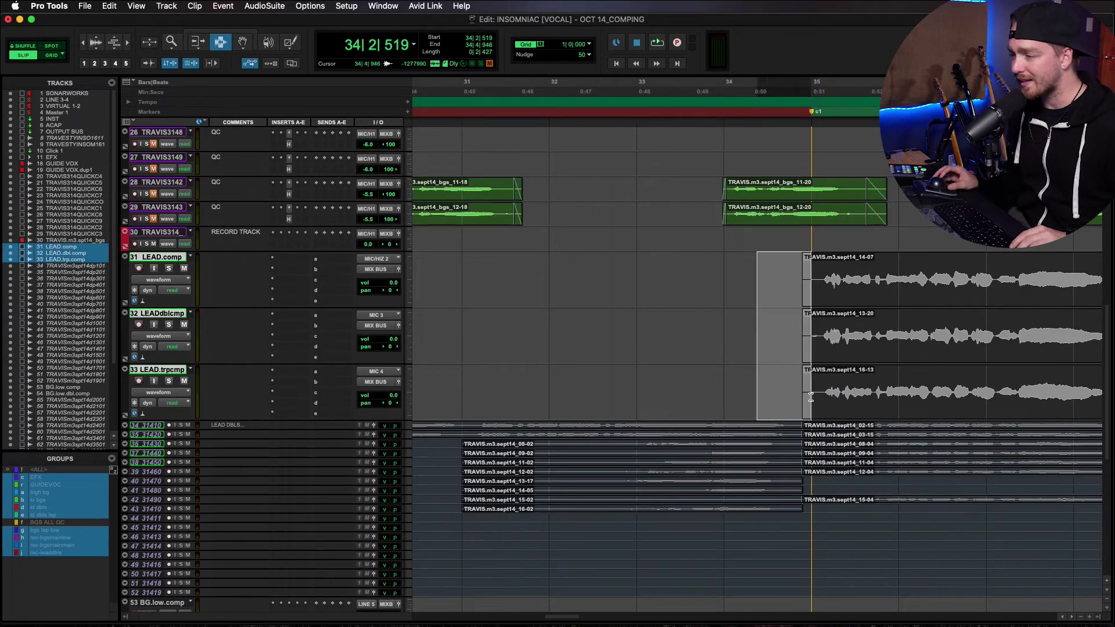
pyautogui.keyDown('shift'); pyautogui.click(820, 382); pyautogui.keyUp('shift')
pyautogui.hscroll(5, 801, 360)
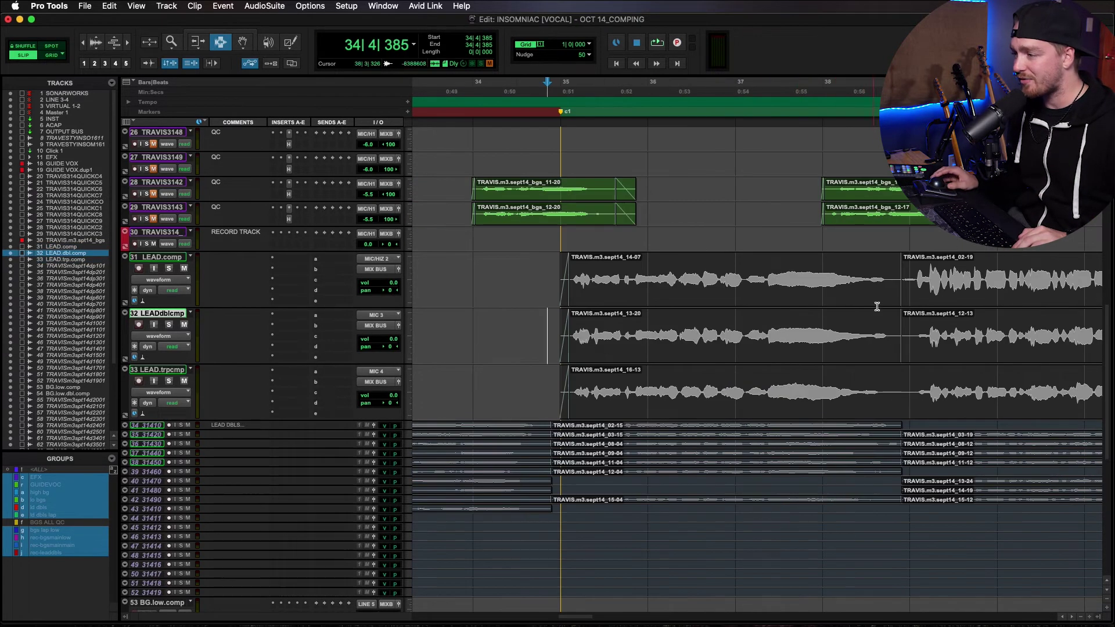
# - Crossfade the clip junction just before bar 39 on LEAD.comp and LEAD.dbl.comp, and select the two crossfades
pyautogui.moveTo(886, 301); pyautogui.dragTo(901, 321)
pyautogui.press('f')
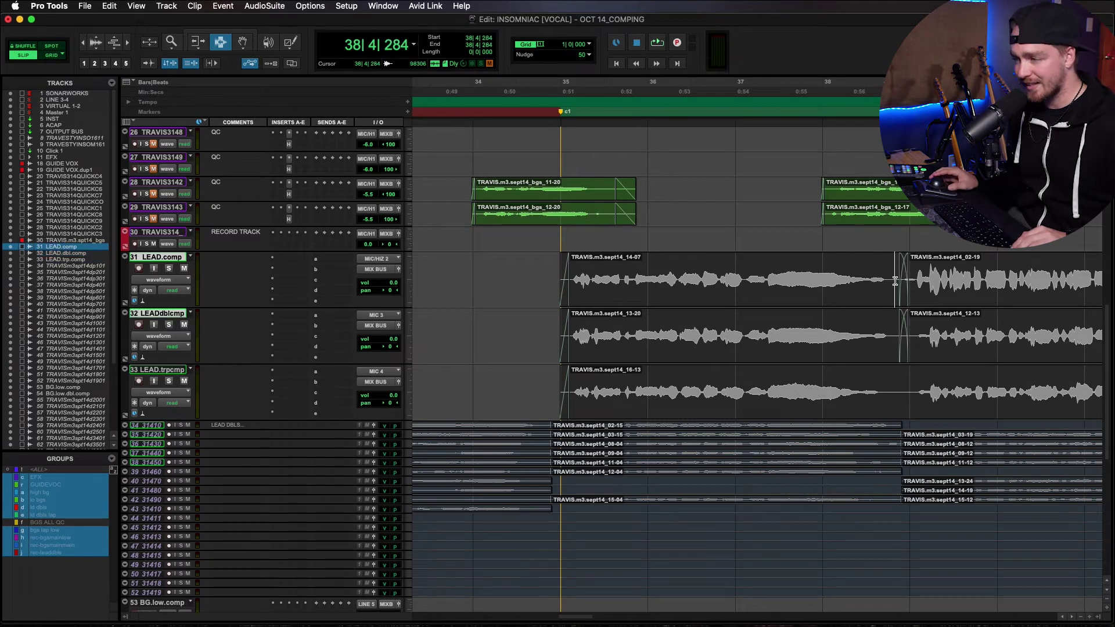
pyautogui.hscroll(2, 716, 290)
pyautogui.moveTo(715, 289); pyautogui.dragTo(767, 323)
pyautogui.click(741, 290)
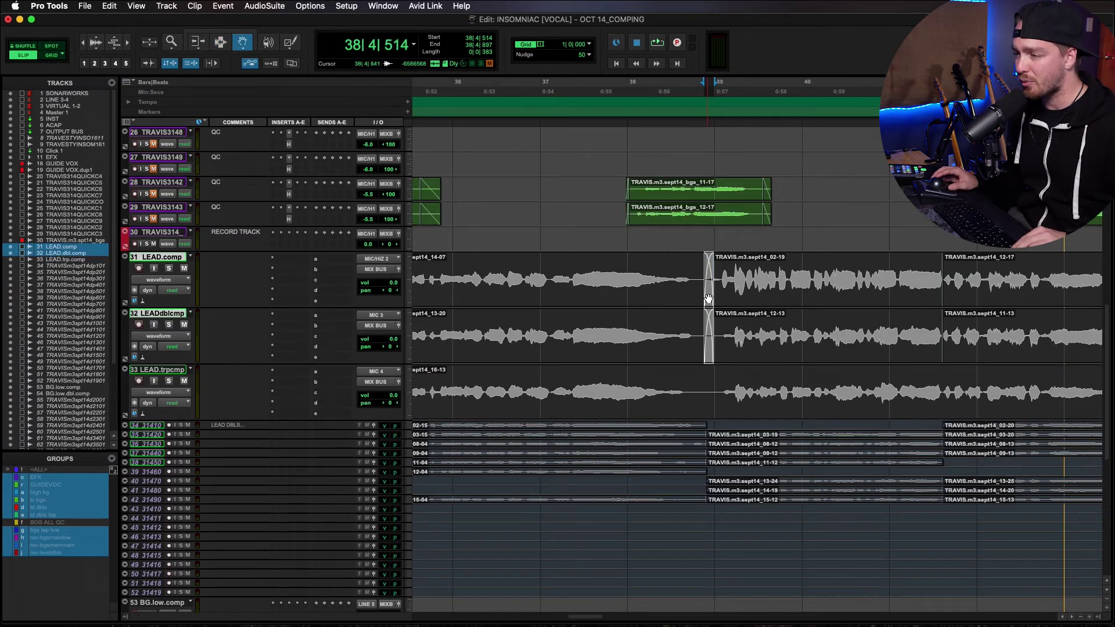
# - Crossfade the next clip junction at bar 41 beat 3 on LEAD.comp and LEAD.dbl.comp, and inspect both crossfades closely
pyautogui.press('Tab')
pyautogui.press('t')
pyautogui.press('t')
pyautogui.press('t')
pyautogui.press('f')
pyautogui.press('F8')
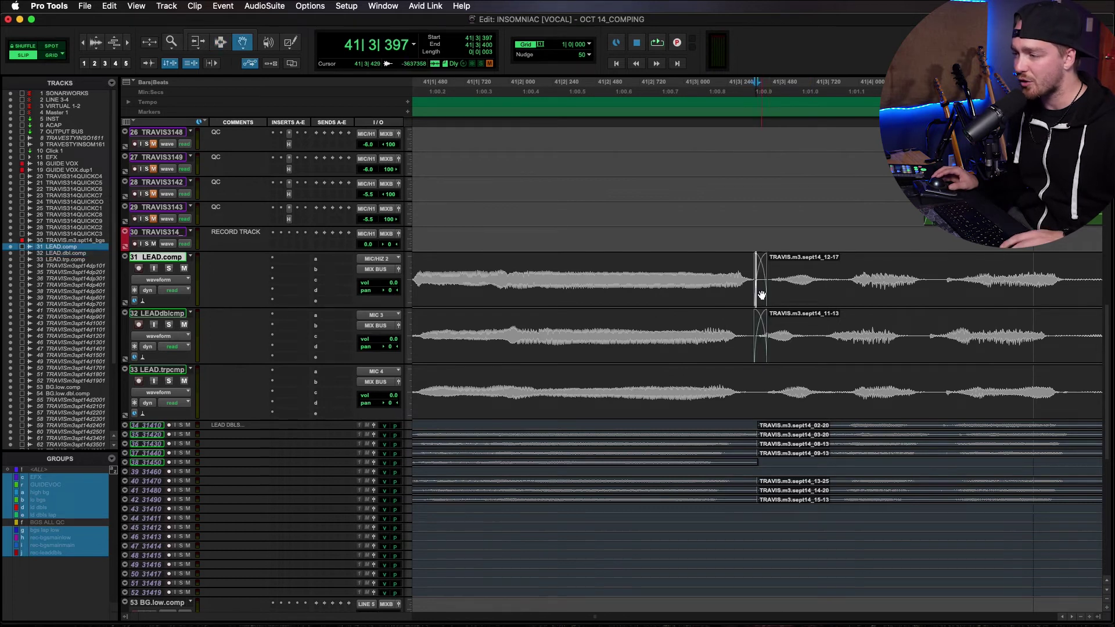
pyautogui.click(759, 332)
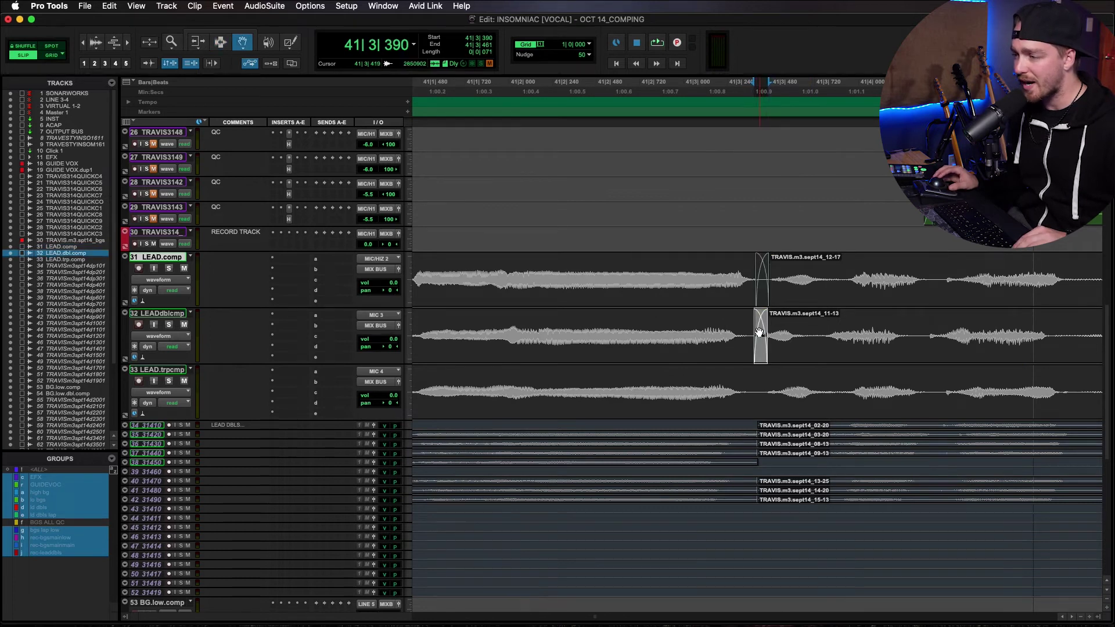
pyautogui.press('r')
pyautogui.press('r')
pyautogui.hotkey('F6', 'F7')
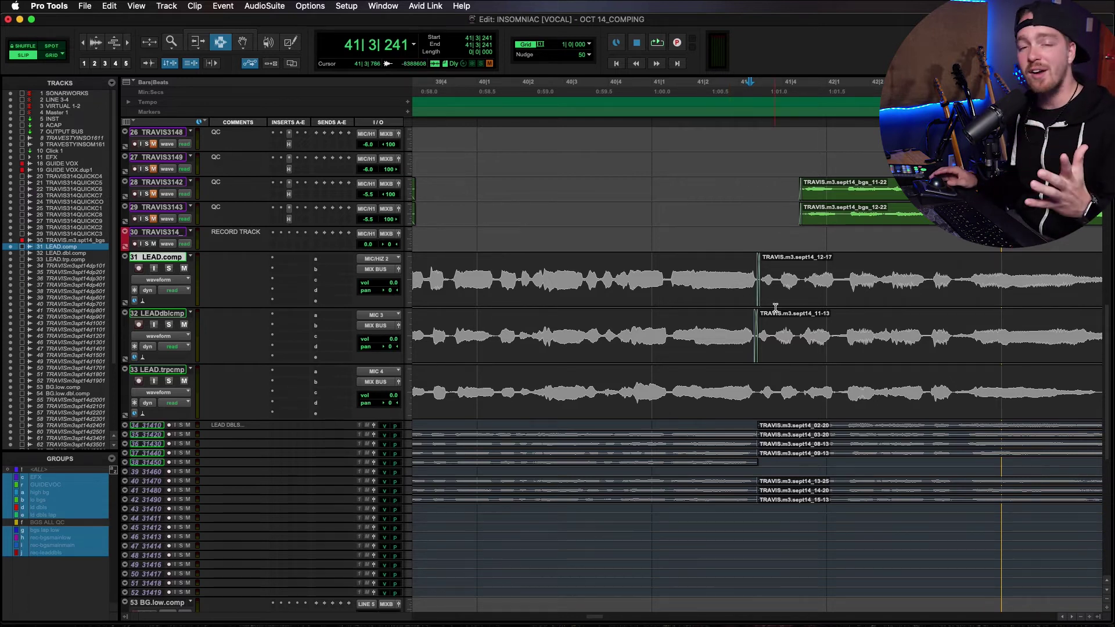
# - Review the end of the third c1 phrase on the lead comps and the quick comp clips on tracks 20 to 29 across the whole song
pyautogui.press('Tab')
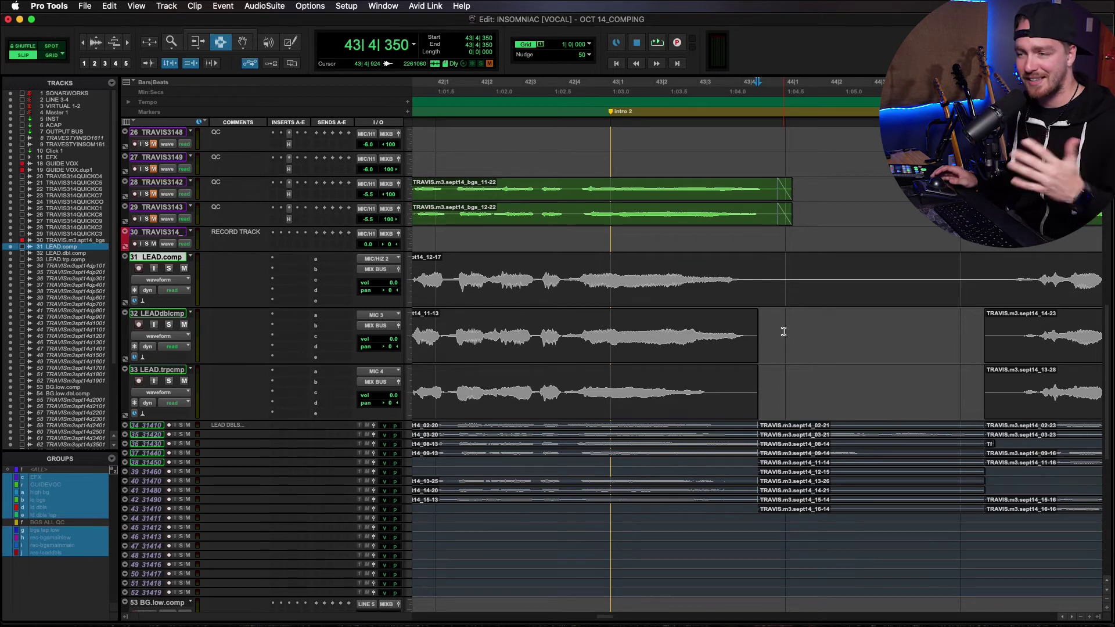
pyautogui.scroll(-3, 783, 331)
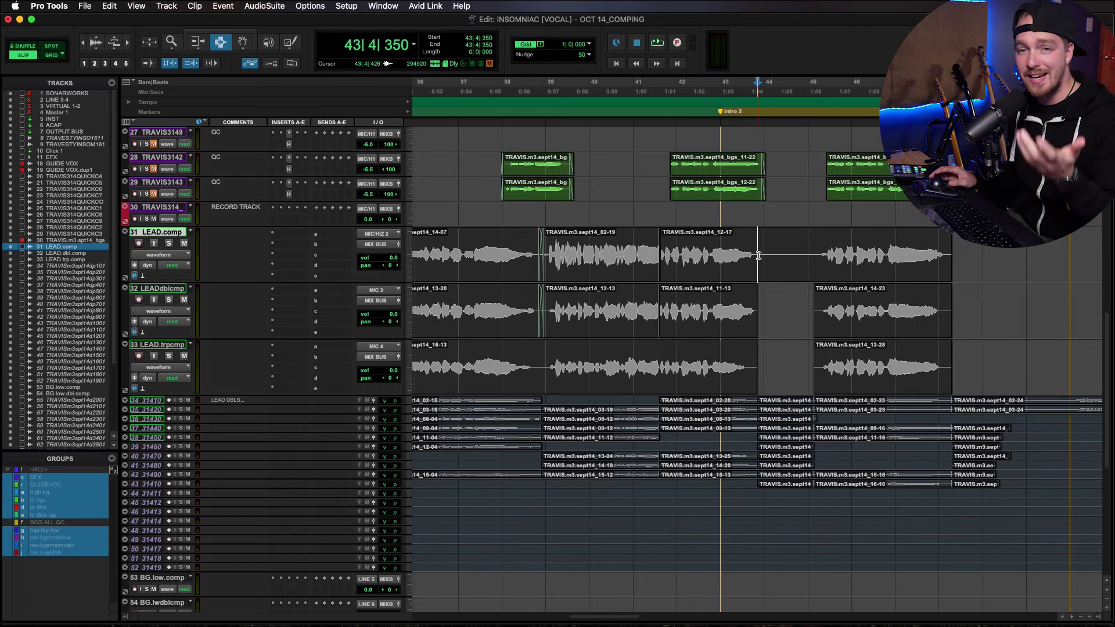
pyautogui.scroll(4, 759, 255)
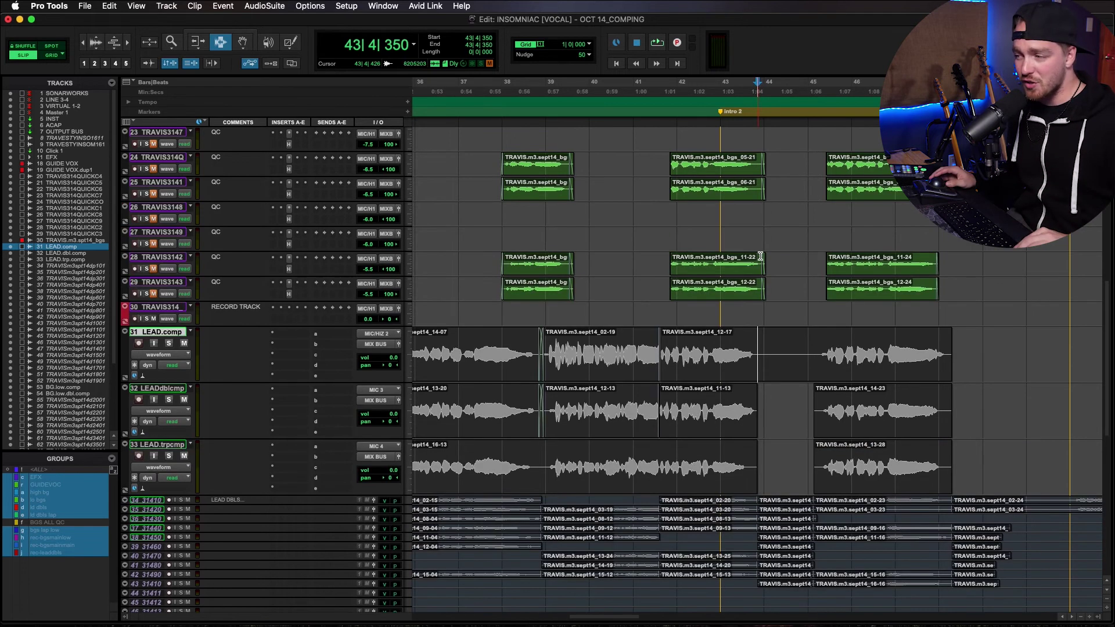
pyautogui.press('r')
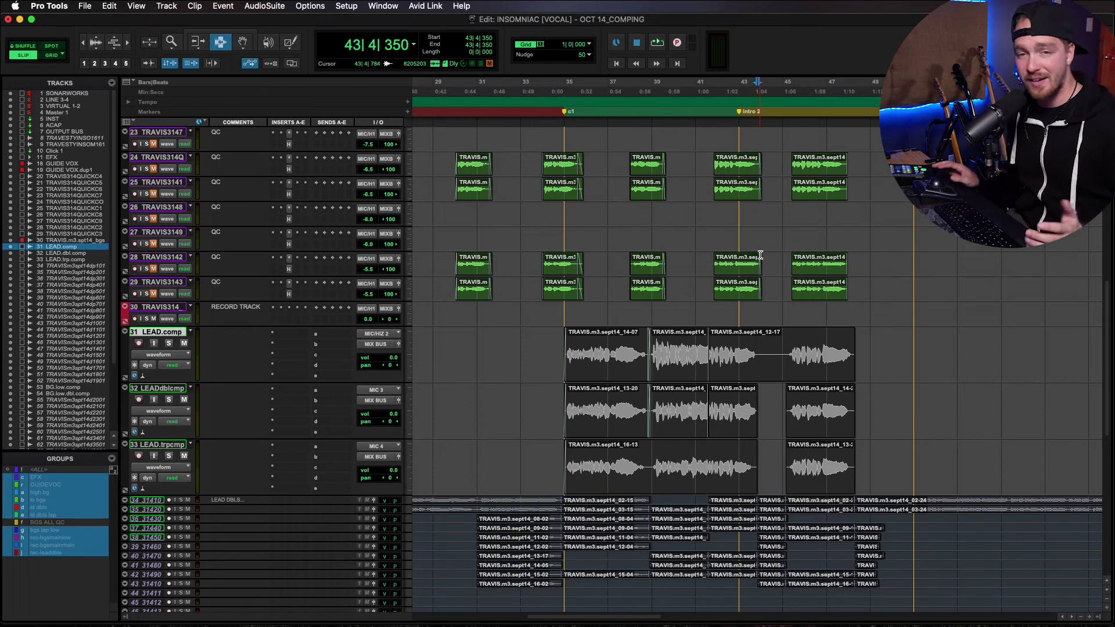
pyautogui.scroll(10, 754, 249)
pyautogui.press('r')
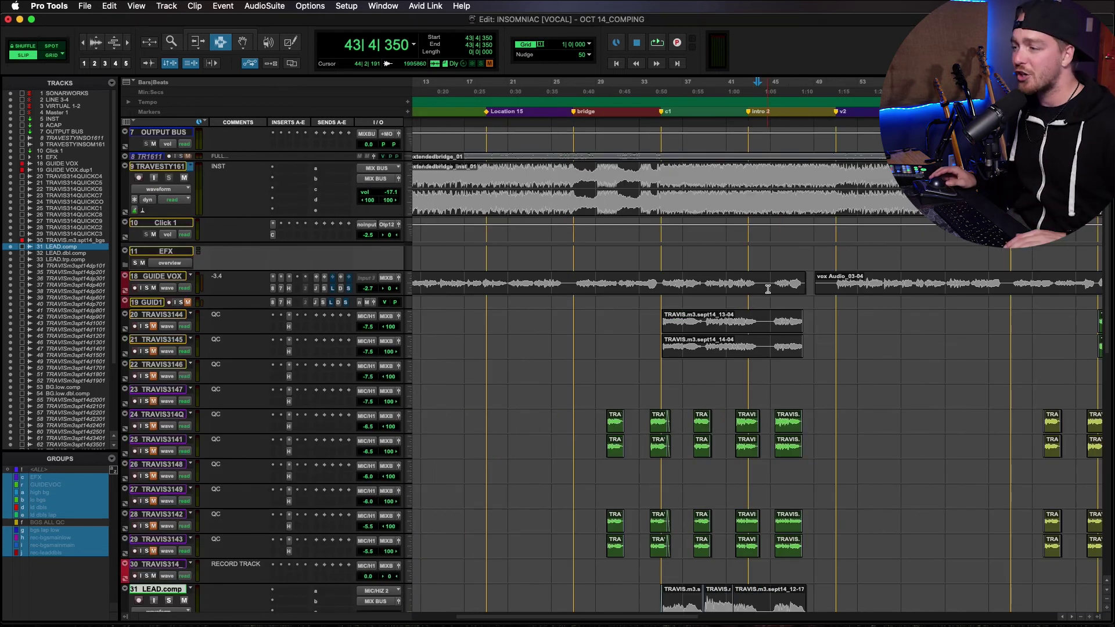
pyautogui.press('r')
pyautogui.moveTo(760, 320); pyautogui.dragTo(884, 539)
pyautogui.press('r')
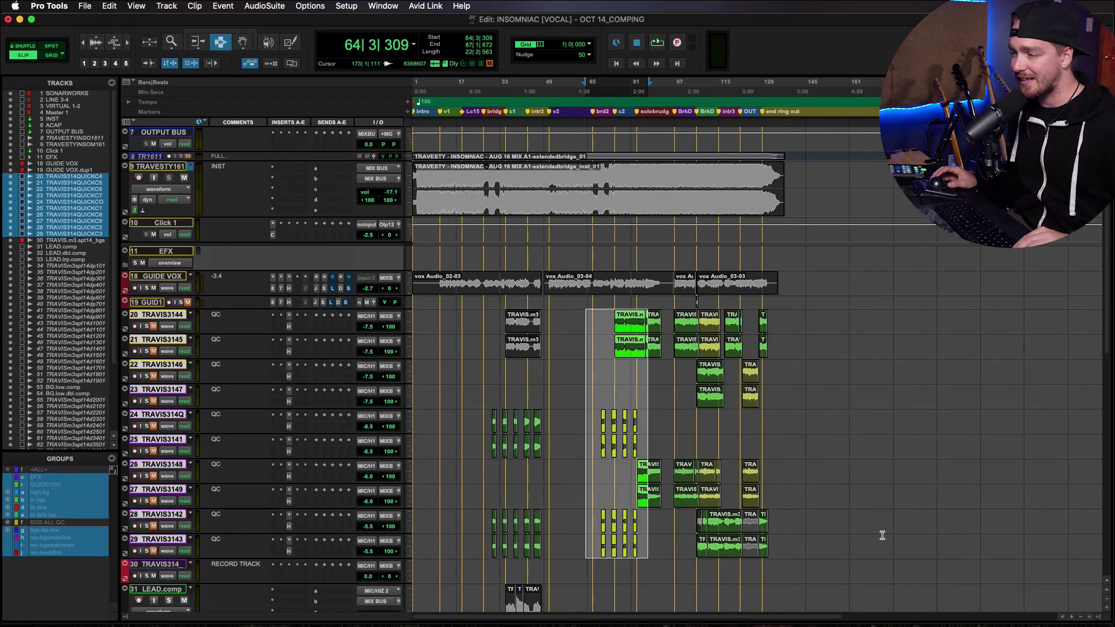
pyautogui.press('super+a')
pyautogui.scroll(1, 810, 502)
pyautogui.click(679, 361)
pyautogui.click(643, 349)
pyautogui.click(645, 319)
pyautogui.click(645, 319)
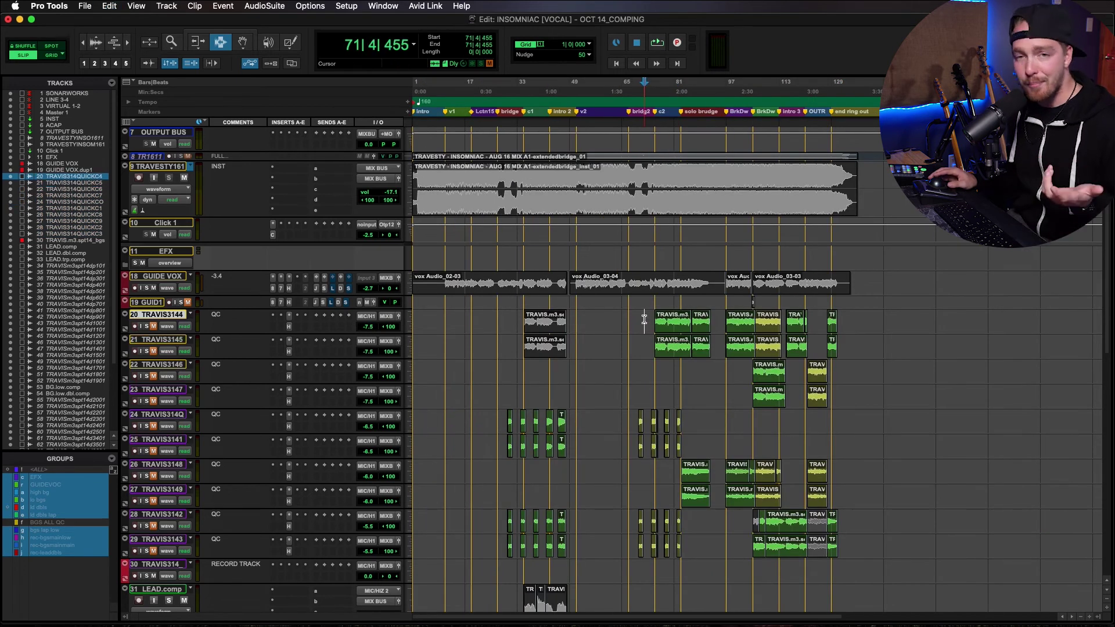